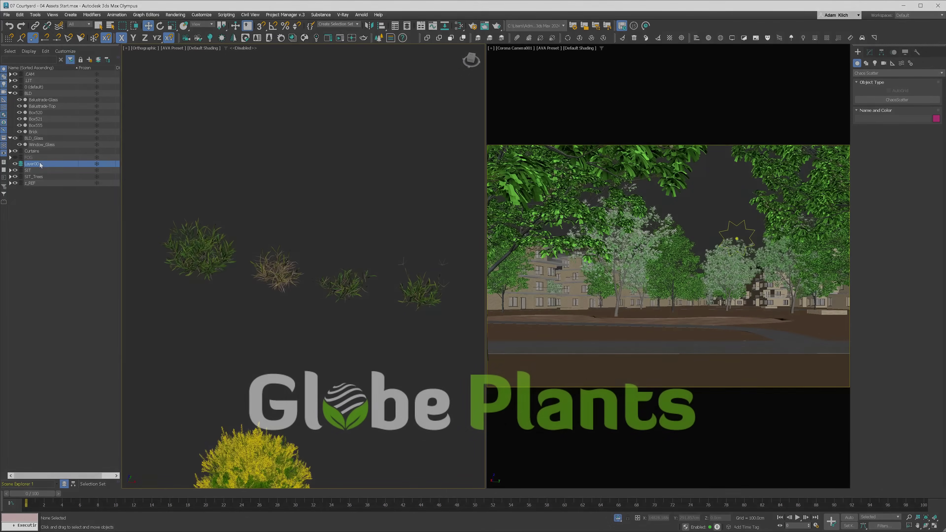
Rename the newly created layer to SIT_Planting.
{"action": "right_click", "coordinate": [74, 159]}
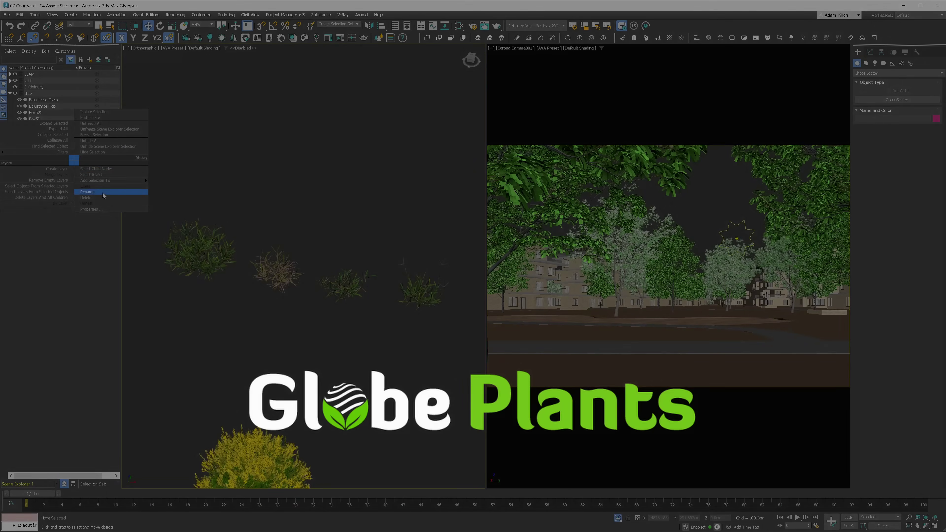
{"action": "left_click", "coordinate": [103, 193]}
{"action": "type", "text": "SIT_Plan"}
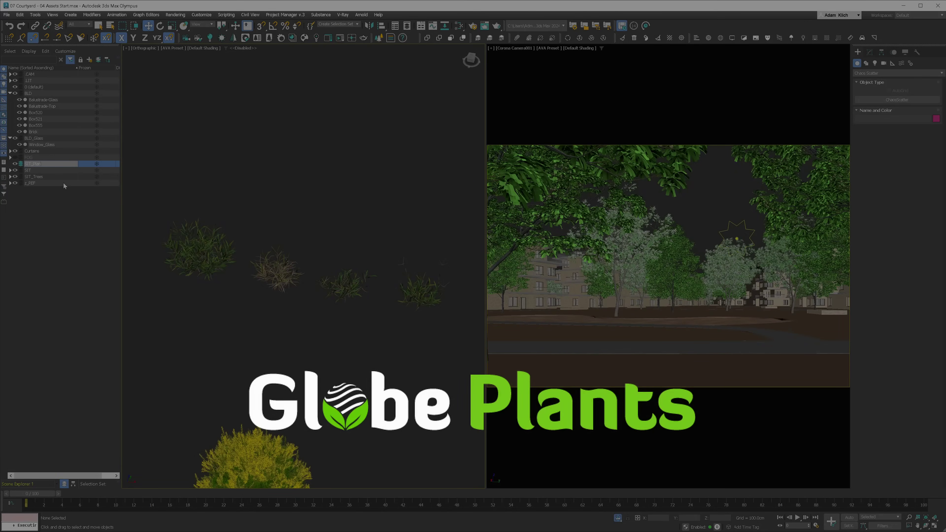
{"action": "type", "text": "ting"}
{"action": "key", "text": "Return"}
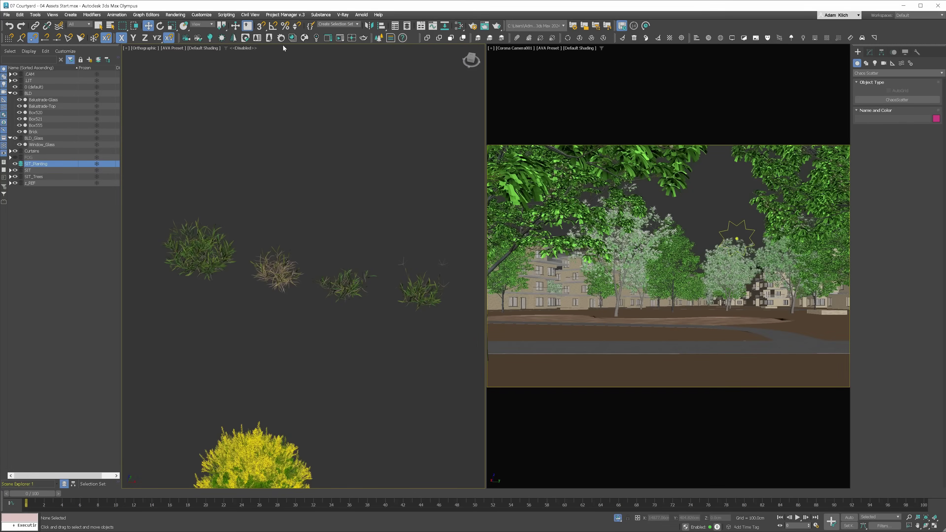
Create a Chaos Scatter object above the grass clumps and name it "Chaos Scatter - Grass".
{"action": "left_click", "coordinate": [379, 38]}
{"action": "left_click_drag", "start_coordinate": [280, 94], "coordinate": [389, 150]}
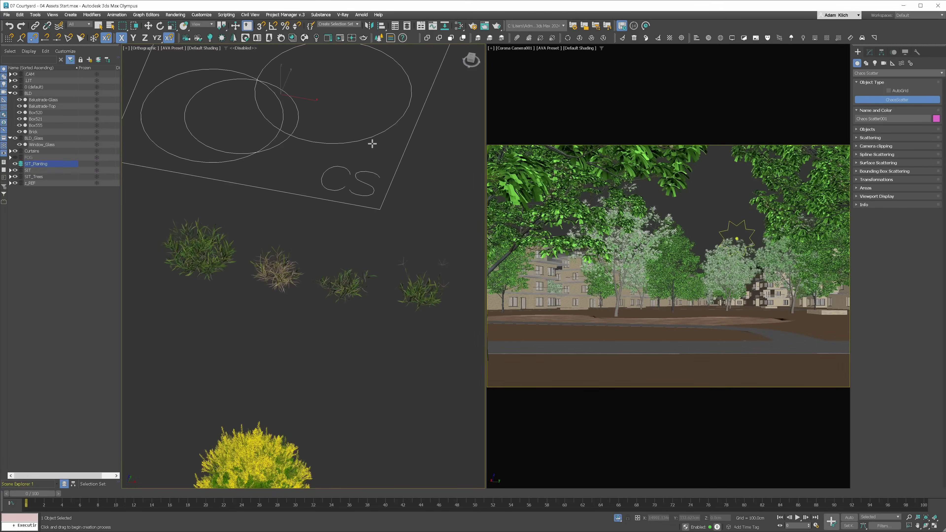
{"action": "middle_click_drag", "start_coordinate": [372, 143], "coordinate": [398, 221]}
{"action": "left_click", "coordinate": [871, 54]}
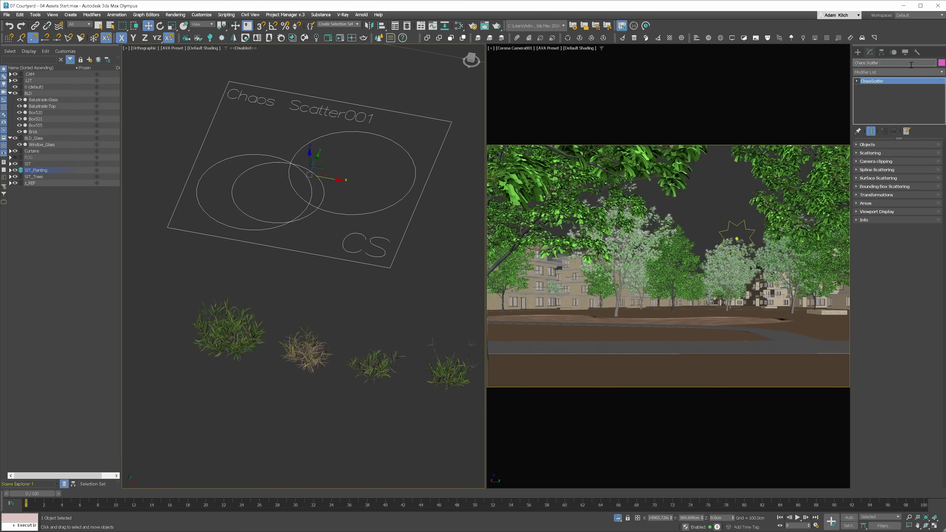
{"action": "type", "text": "s"}
{"action": "key", "text": "Return"}
Assign Line010 as the scatter's distribution target and add the four Cynodon dactylon grass clumps as instanced models.
{"action": "left_click", "coordinate": [859, 146]}
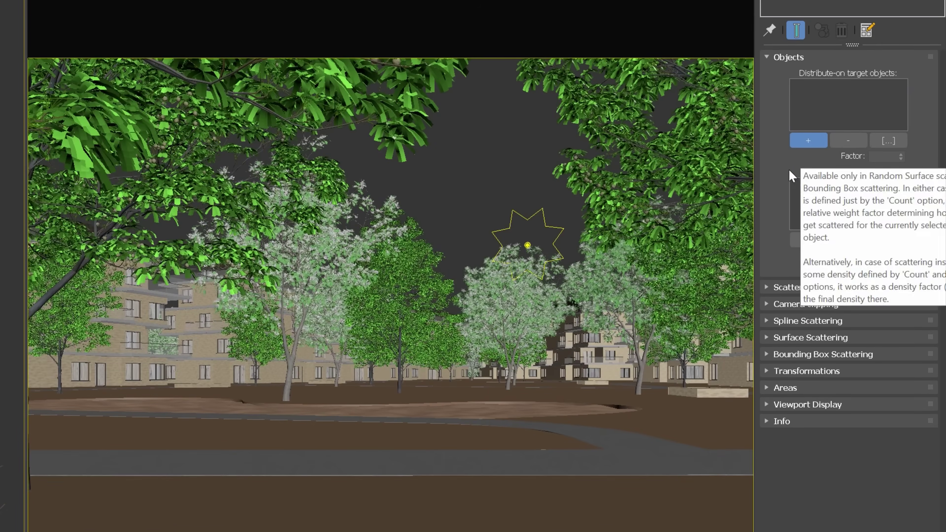
{"action": "left_click", "coordinate": [546, 520]}
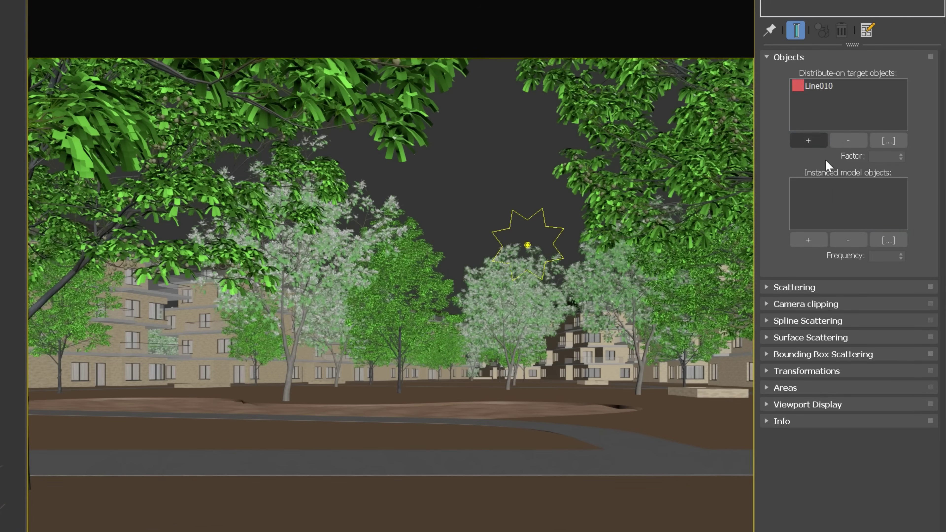
{"action": "left_click", "coordinate": [800, 241]}
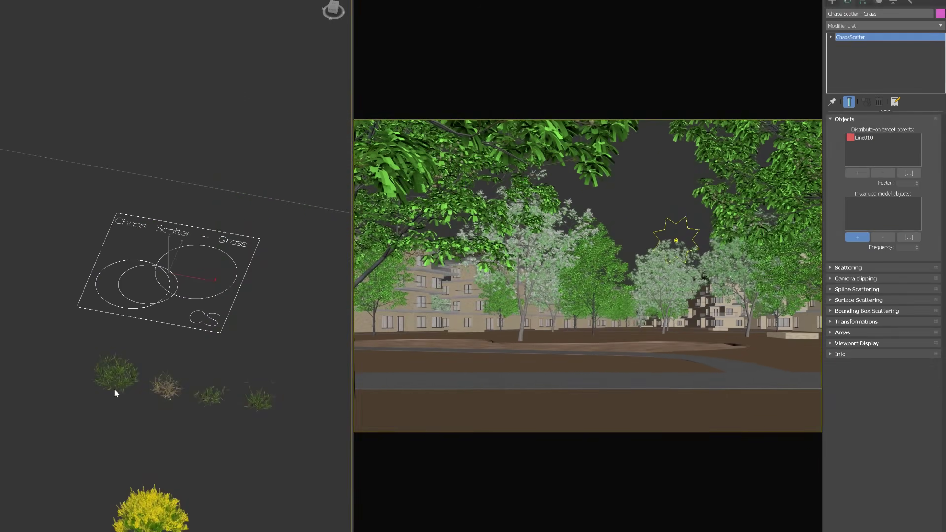
{"action": "left_click", "coordinate": [115, 391]}
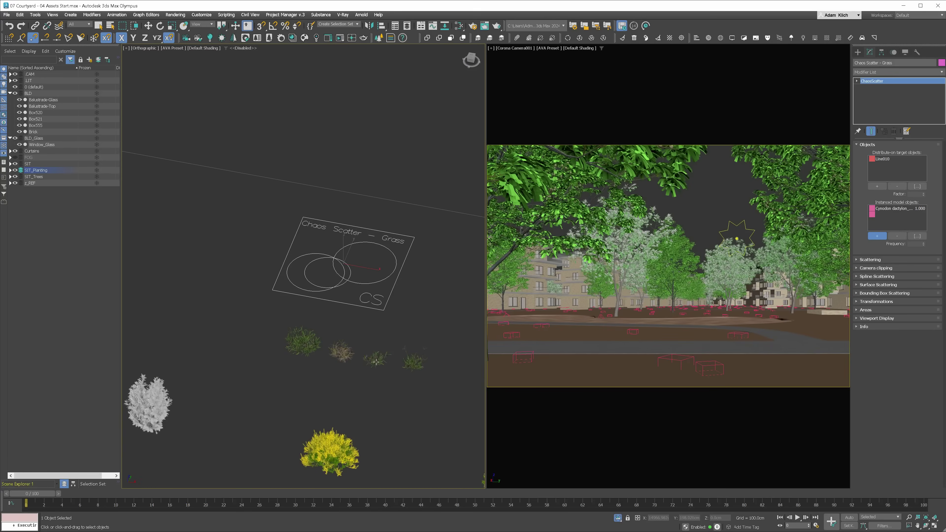
{"action": "left_click", "coordinate": [426, 365]}
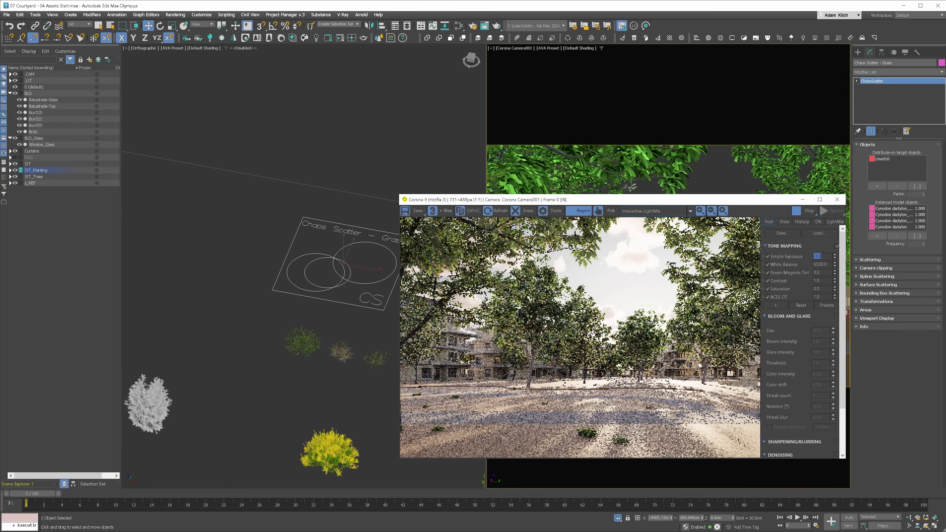
Move the interactive render clear of the scatter settings and set the random surface distribution count to 1000000.
{"action": "left_click_drag", "start_coordinate": [698, 203], "coordinate": [607, 127]}
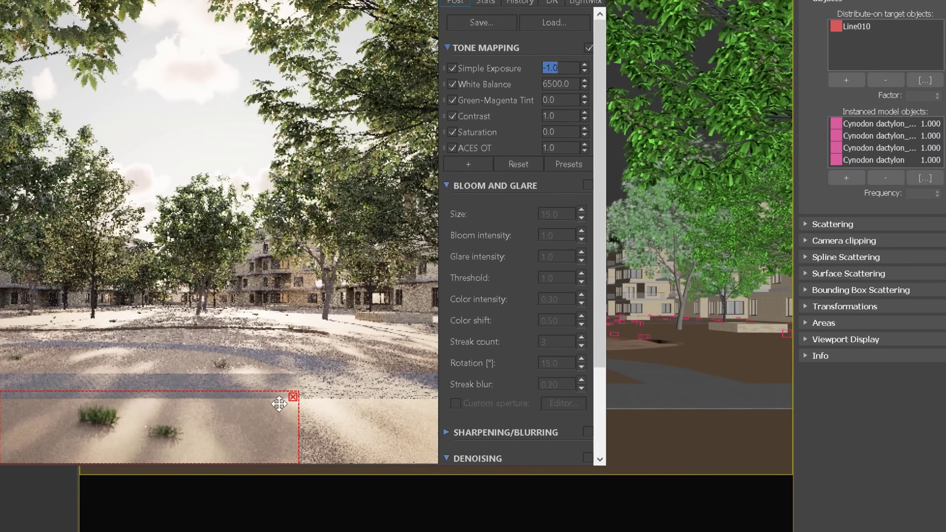
{"action": "left_click", "coordinate": [861, 261]}
{"action": "left_click", "coordinate": [801, 454]}
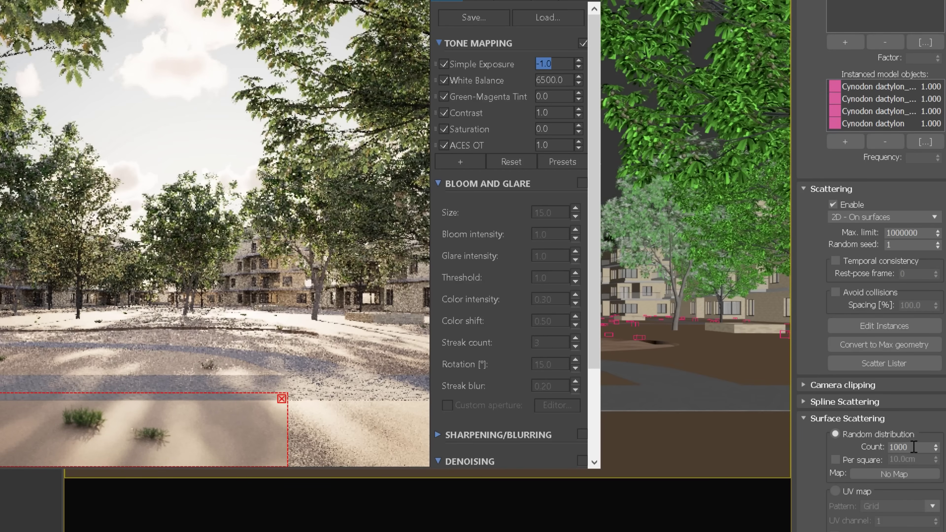
{"action": "left_click", "coordinate": [913, 447]}
{"action": "type", "text": "00"}
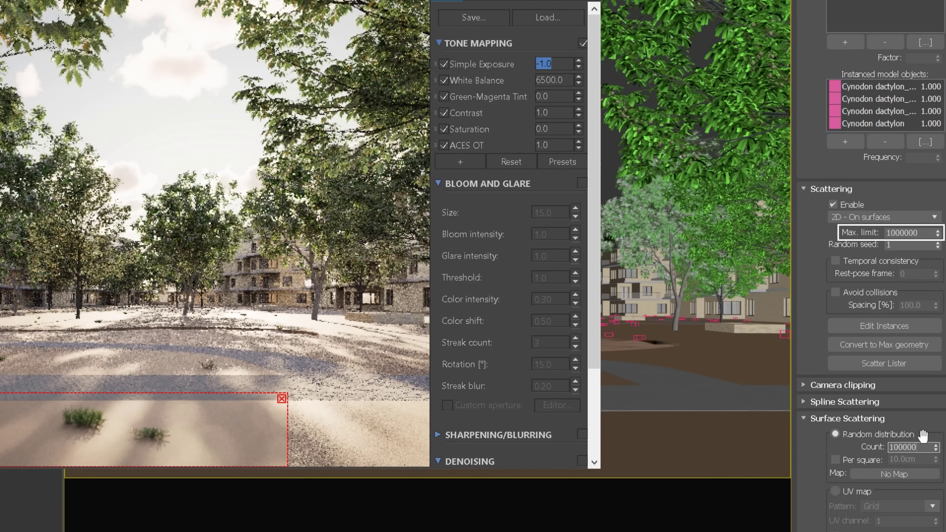
{"action": "key", "text": "Return"}
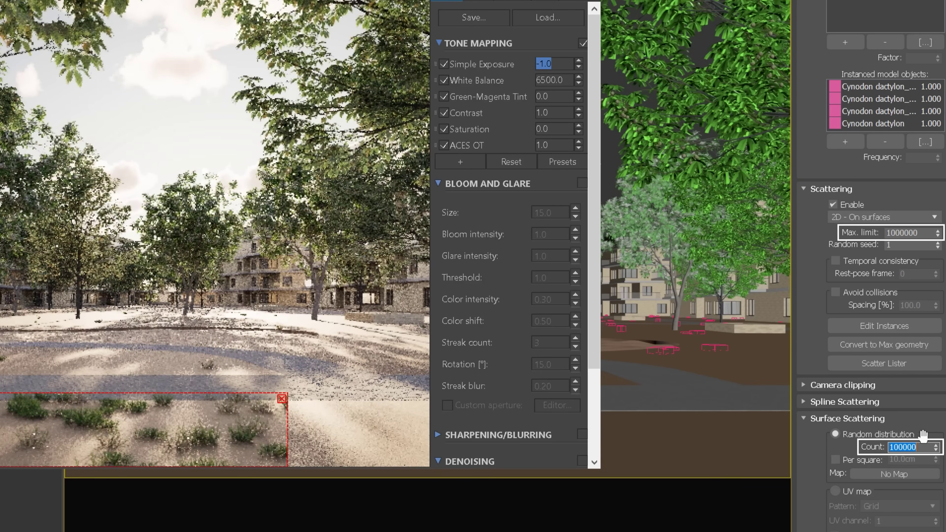
{"action": "left_click", "coordinate": [920, 448]}
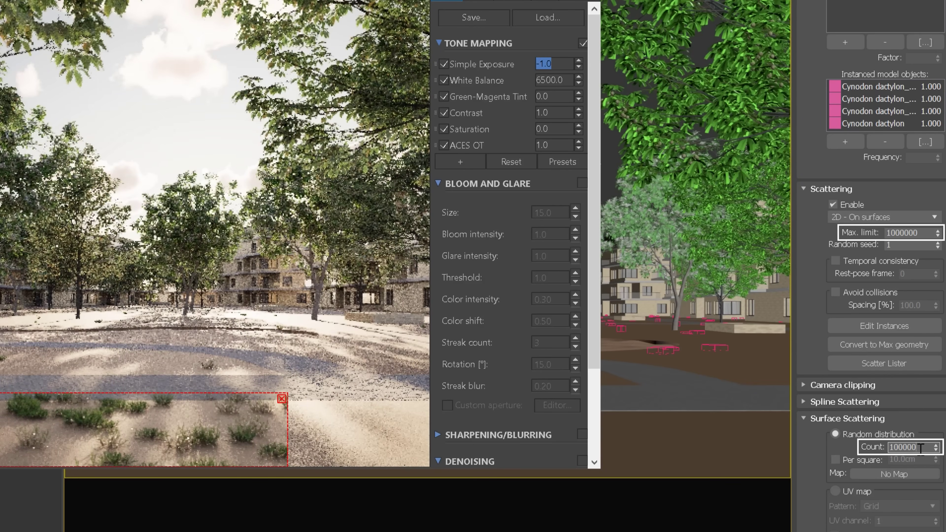
{"action": "type", "text": "0"}
{"action": "key", "text": "Return"}
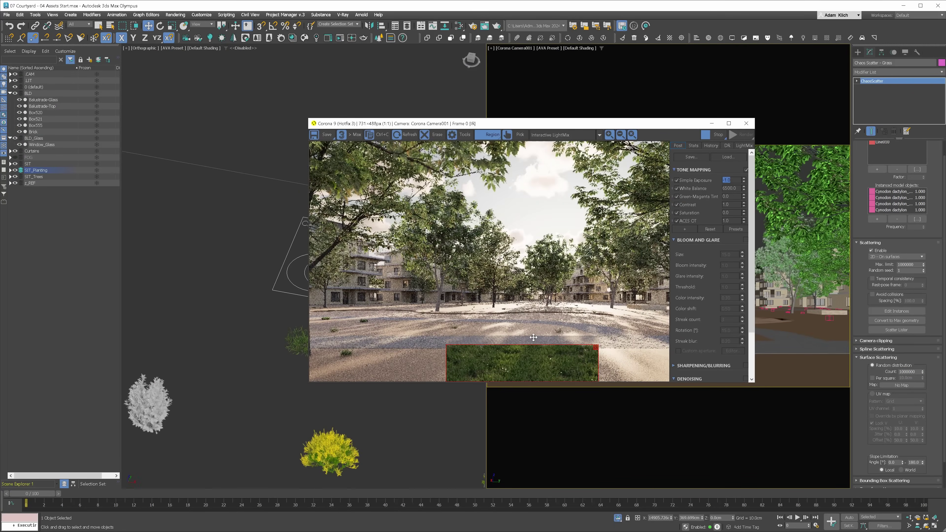
Shift the render region over the lawn and path edge, and reduce the scatter's uniform scale range to an upper limit of 40%.
{"action": "left_click_drag", "start_coordinate": [519, 345], "coordinate": [498, 354]}
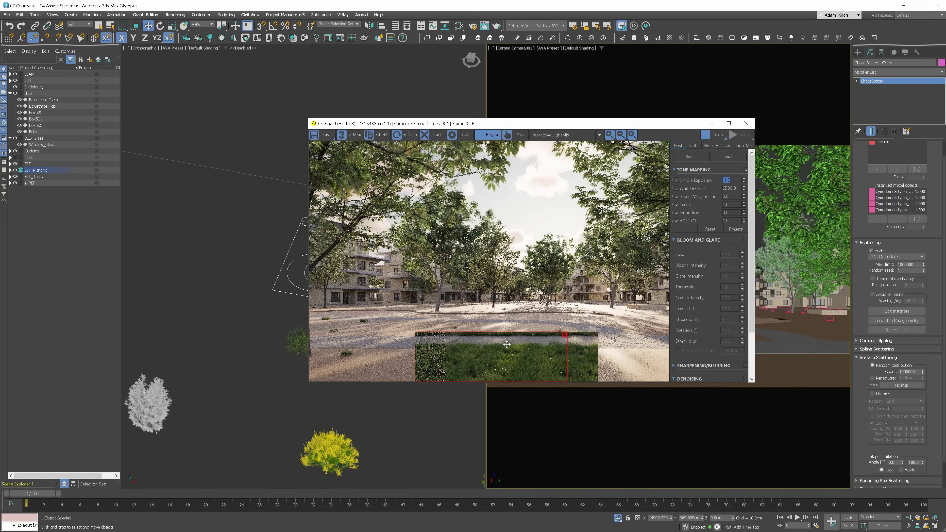
{"action": "left_click", "coordinate": [857, 358]}
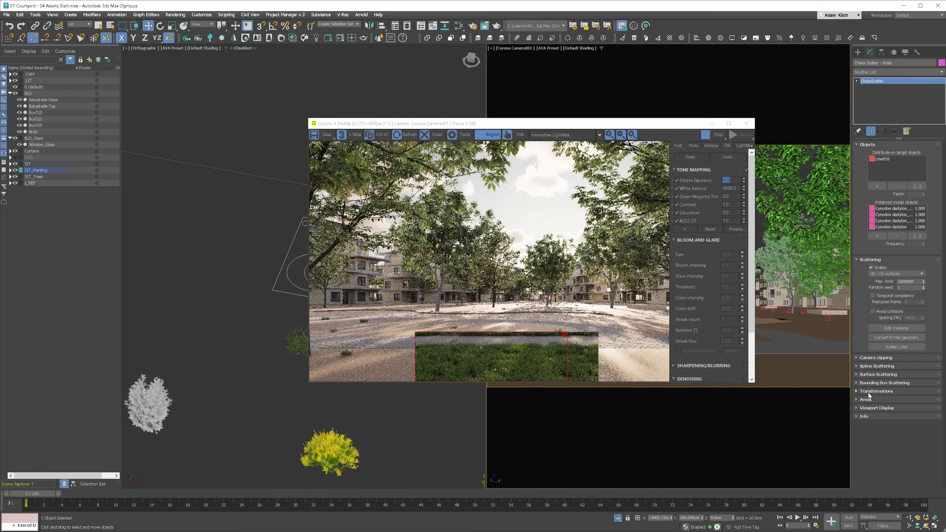
{"action": "left_click", "coordinate": [861, 392]}
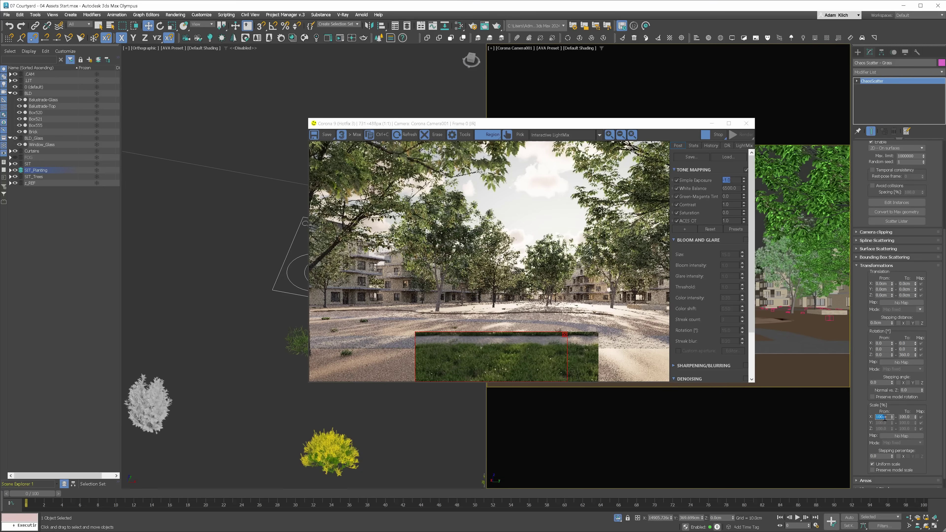
{"action": "type", "text": "40"}
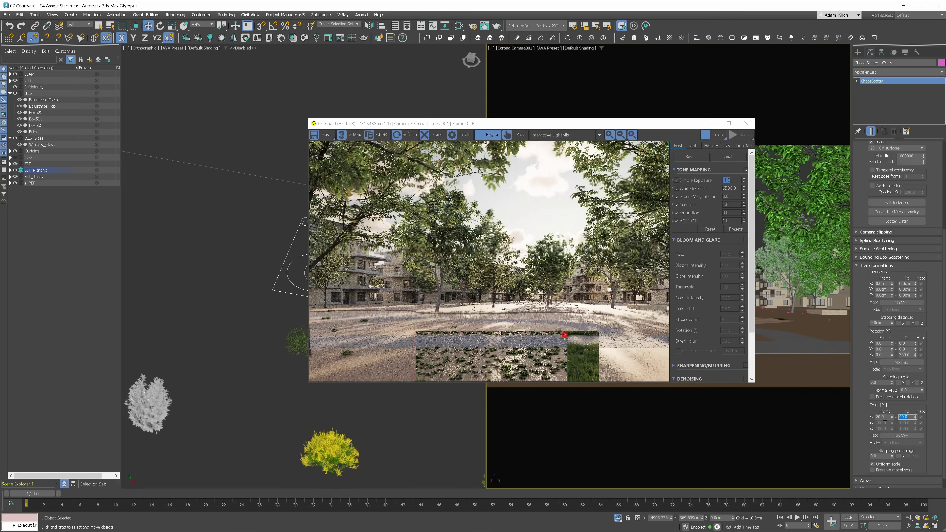
{"action": "left_click", "coordinate": [884, 417]}
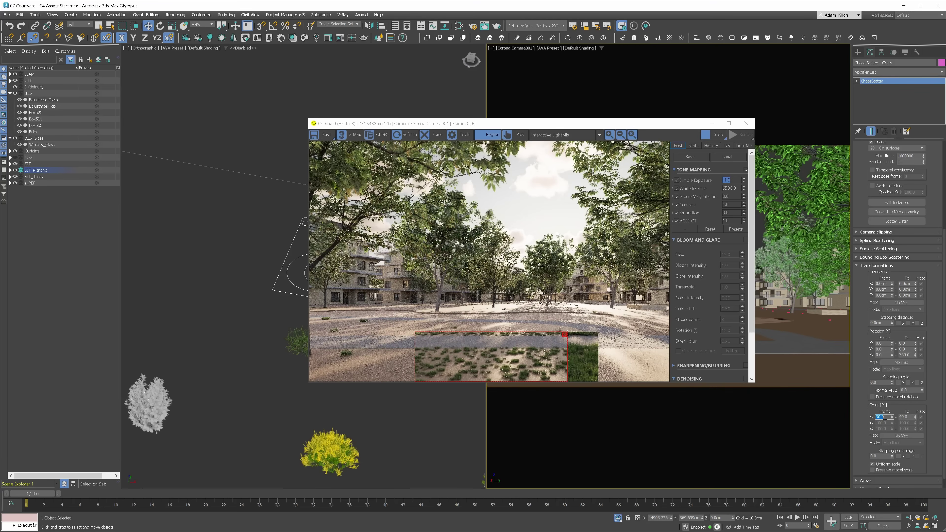
Set both the scatter's maximum instance limit and its surface count to 10000000, and clear the render region.
{"action": "left_click_drag", "start_coordinate": [930, 389], "coordinate": [929, 428]}
{"action": "left_click", "coordinate": [865, 333]}
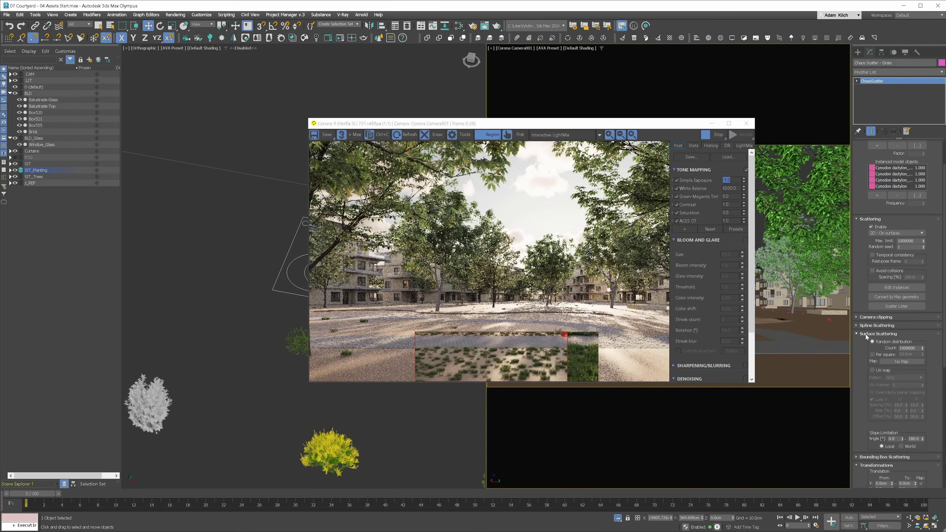
{"action": "left_click", "coordinate": [917, 242]}
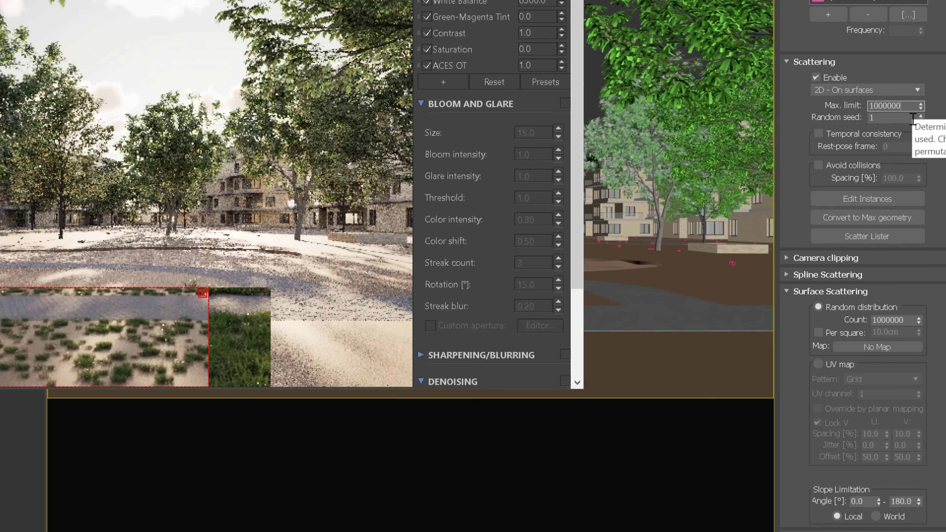
{"action": "type", "text": "0"}
{"action": "left_click", "coordinate": [904, 320]}
{"action": "type", "text": "0"}
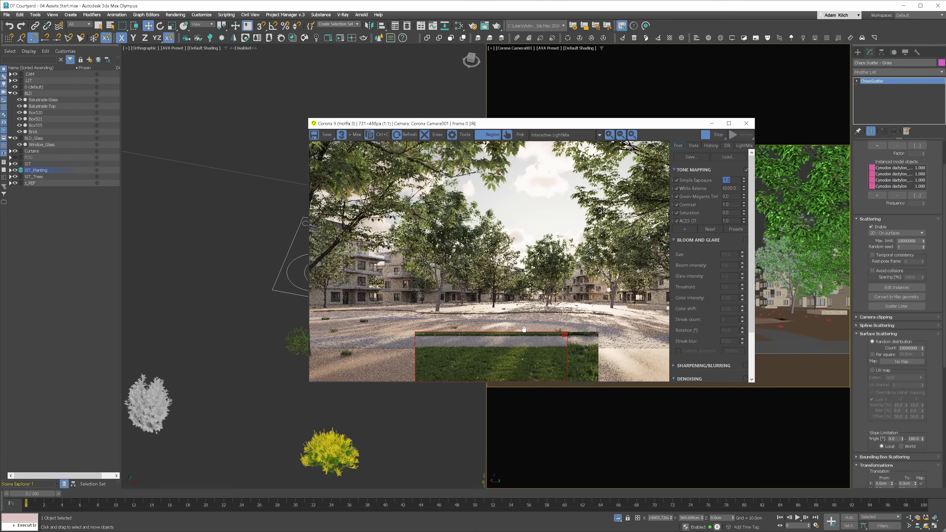
{"action": "left_click", "coordinate": [564, 335]}
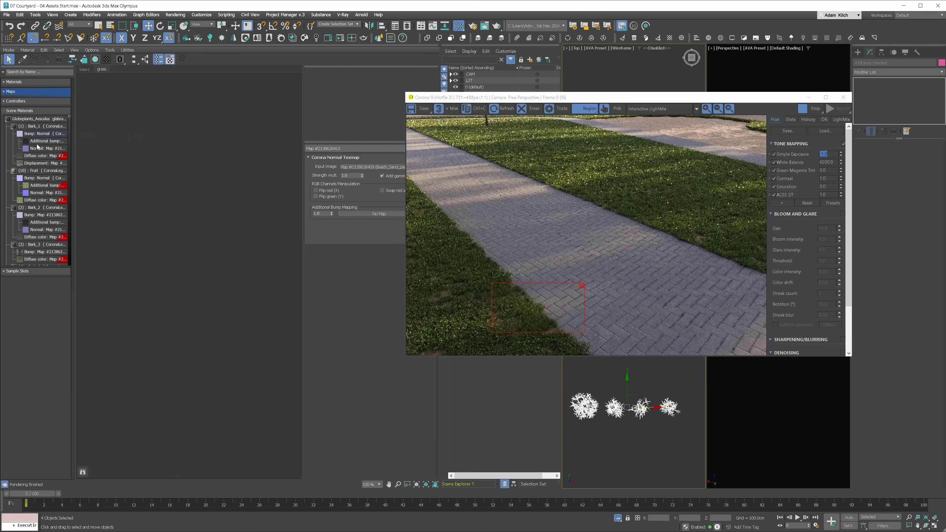
Filter the scene materials to the selected grass objects and load the Globeplants Cynodon dactylon material into the node view.
{"action": "scroll", "coordinate": [37, 146], "scroll_direction": "down", "scroll_amount": 10}
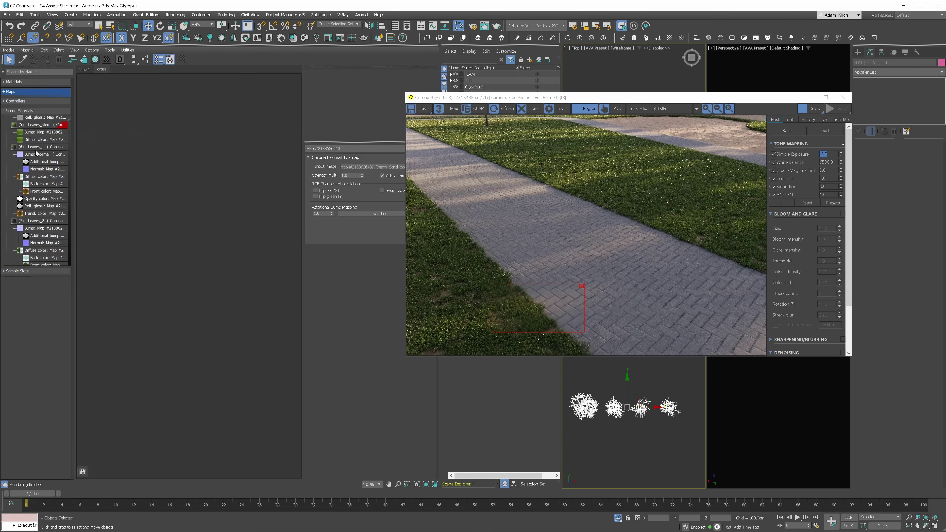
{"action": "right_click", "coordinate": [30, 110]}
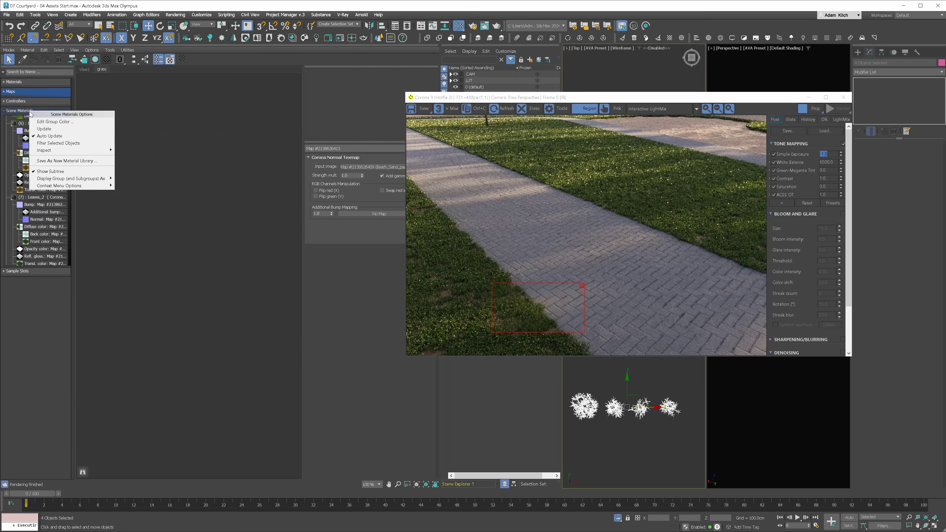
{"action": "left_click", "coordinate": [57, 143]}
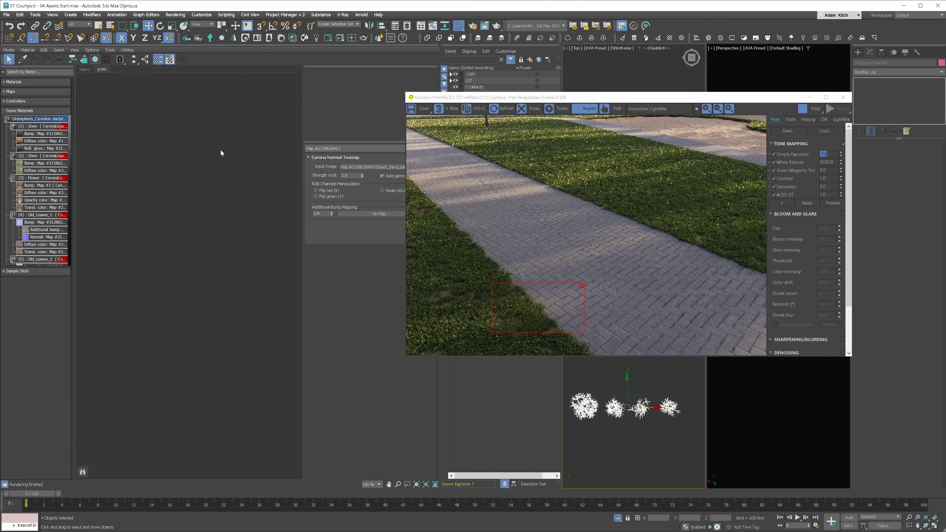
{"action": "left_click_drag", "start_coordinate": [220, 150], "coordinate": [220, 151]}
{"action": "key", "text": "Return"}
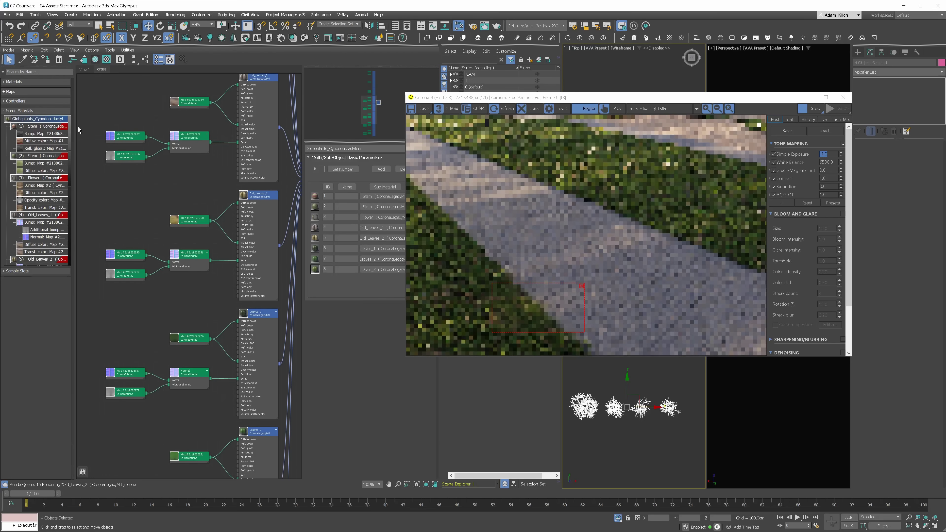
Add a ChaosScatterEdgeTrimming map beside the grass material's nodes.
{"action": "left_click", "coordinate": [10, 91]}
{"action": "left_click", "coordinate": [20, 129]}
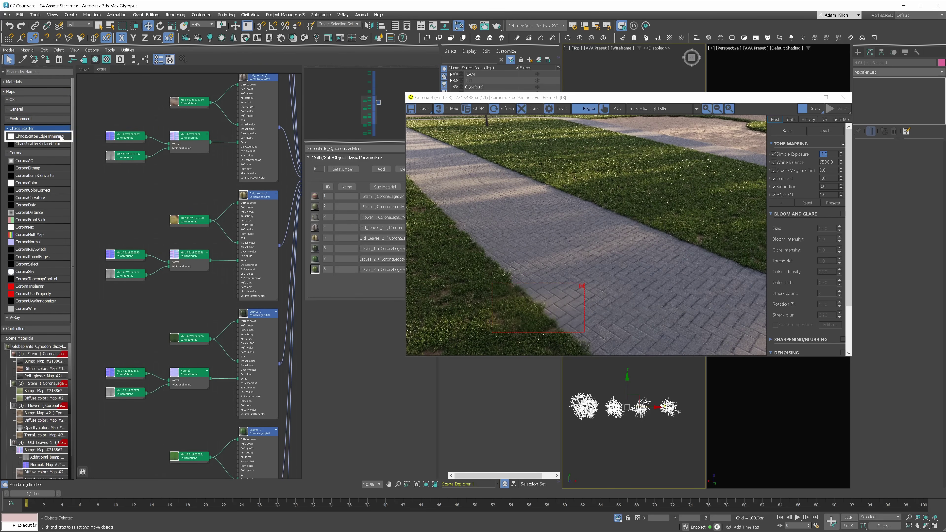
{"action": "left_click_drag", "start_coordinate": [136, 224], "coordinate": [121, 216]}
{"action": "scroll", "coordinate": [134, 219], "scroll_direction": "down", "scroll_amount": 2}
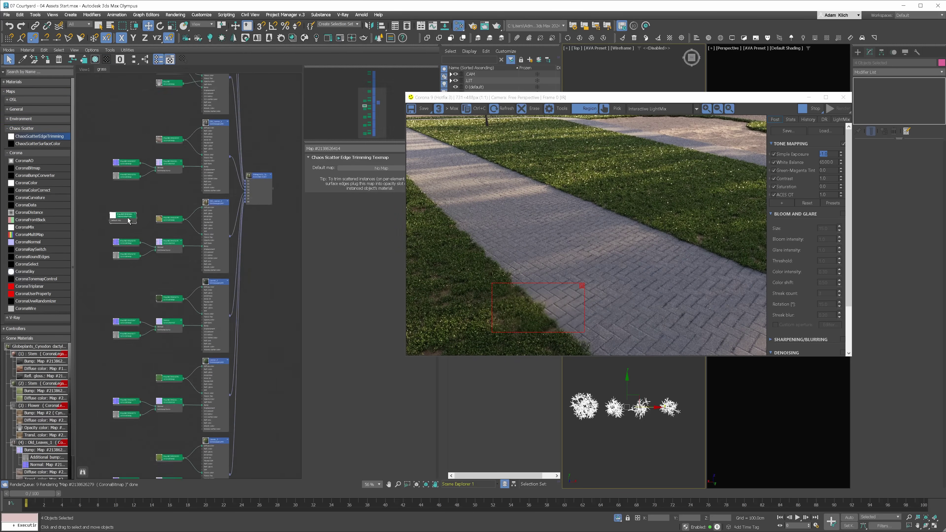
Connect the ChaosScatterEdgeTrimming map to the opacity input of each grass stem and leaf sub-material that has no opacity map.
{"action": "middle_click_drag", "start_coordinate": [147, 206], "coordinate": [139, 355]}
{"action": "scroll", "coordinate": [140, 357], "scroll_direction": "down", "scroll_amount": 1}
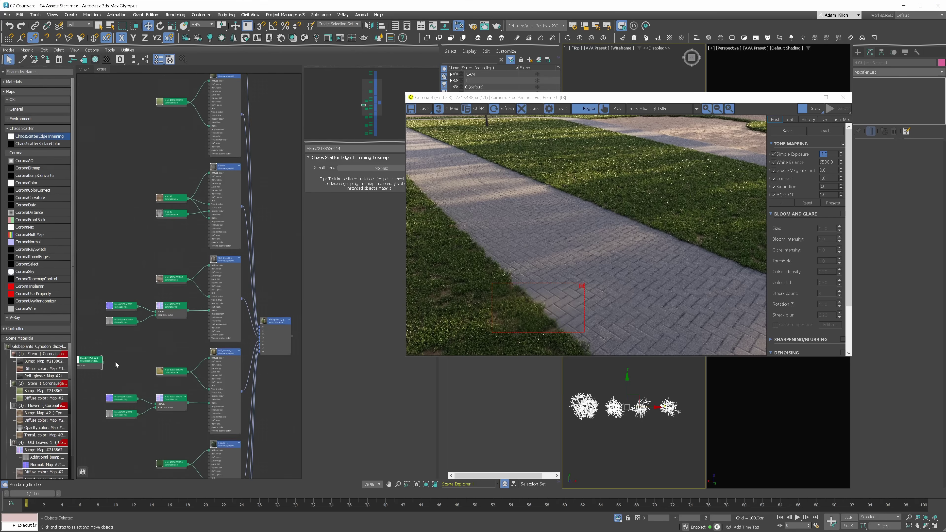
{"action": "left_click_drag", "start_coordinate": [101, 359], "coordinate": [207, 126]}
{"action": "mouse_move", "coordinate": [104, 362]}
{"action": "left_mouse_down"}
{"action": "mouse_move", "coordinate": [136, 358]}
{"action": "mouse_move", "coordinate": [208, 305]}
{"action": "left_mouse_up"}
{"action": "left_click_drag", "start_coordinate": [104, 363], "coordinate": [209, 396]}
{"action": "middle_click_drag", "start_coordinate": [211, 412], "coordinate": [201, 295]}
{"action": "middle_click_drag", "start_coordinate": [138, 240], "coordinate": [166, 223]}
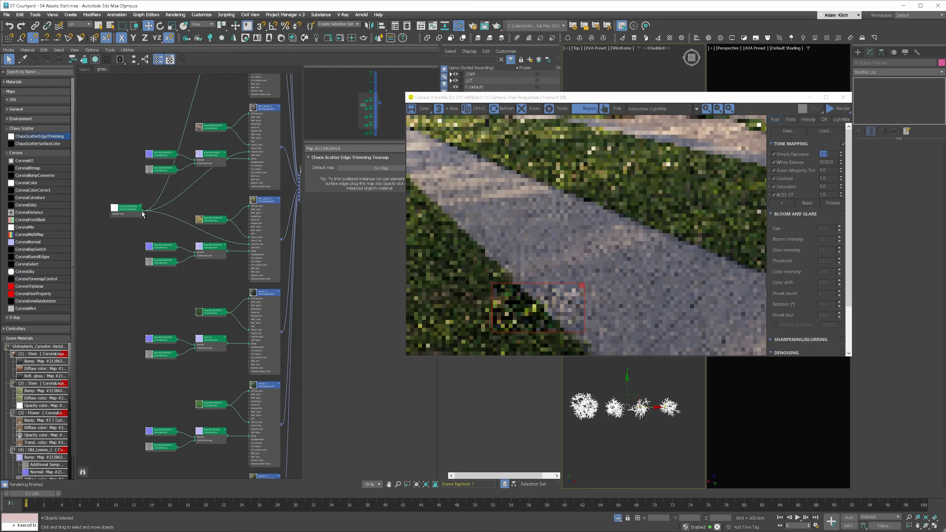
{"action": "left_click_drag", "start_coordinate": [226, 313], "coordinate": [249, 337]}
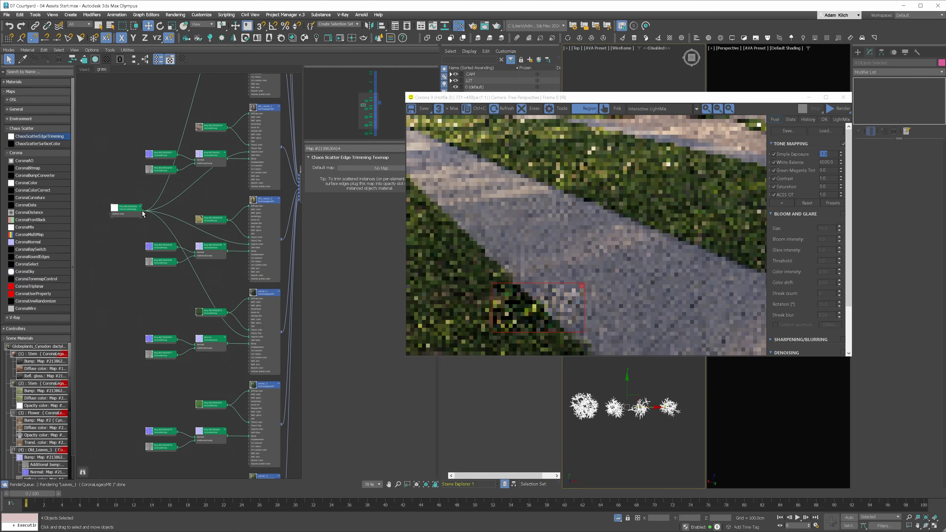
{"action": "left_click_drag", "start_coordinate": [143, 211], "coordinate": [249, 430]}
{"action": "middle_click_drag", "start_coordinate": [239, 327], "coordinate": [241, 239]}
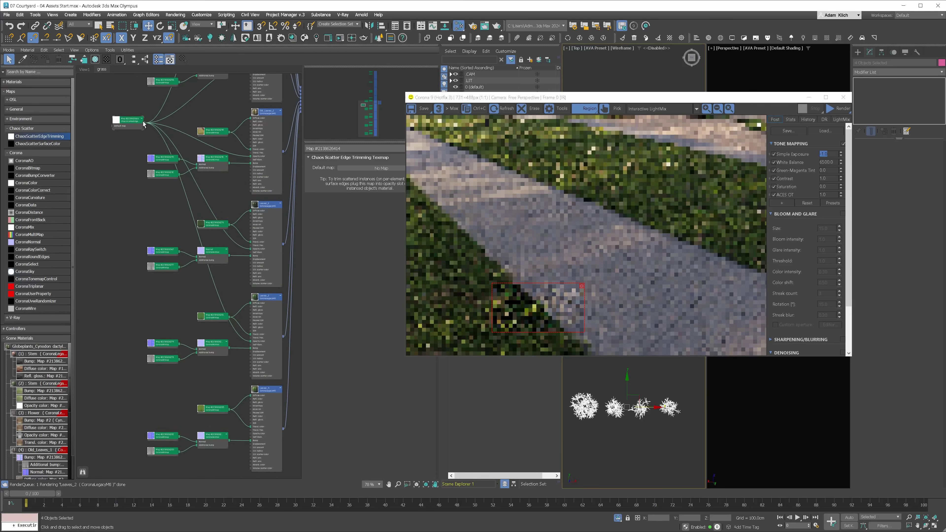
{"action": "left_click_drag", "start_coordinate": [144, 123], "coordinate": [249, 434]}
Move the Flower sub-material's opacity map aside and insert a second edge trimming map that uses it as its default map.
{"action": "middle_click_drag", "start_coordinate": [177, 252], "coordinate": [176, 462]}
{"action": "middle_click_drag", "start_coordinate": [198, 197], "coordinate": [191, 271]}
{"action": "left_click_drag", "start_coordinate": [209, 260], "coordinate": [148, 268]}
{"action": "left_click_drag", "start_coordinate": [189, 246], "coordinate": [204, 262], "text": "ctrl"}
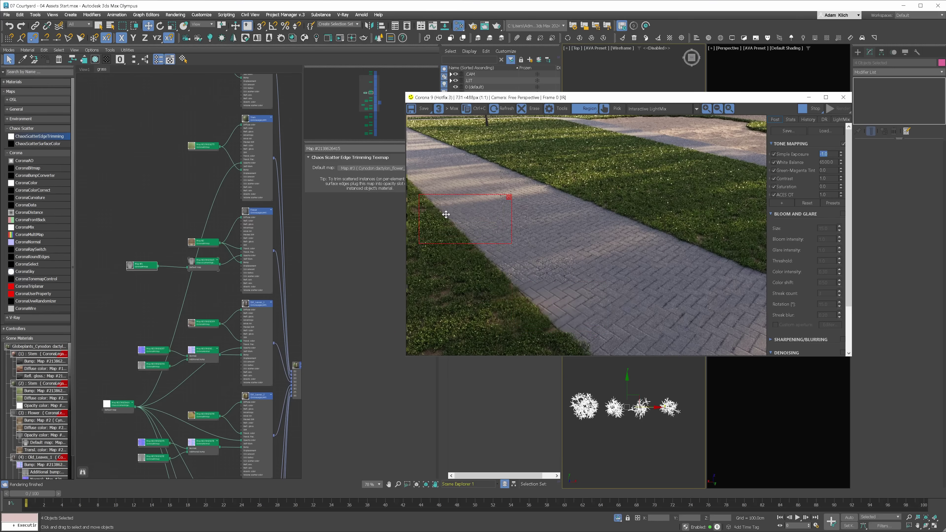
Inspect the trimmed grass along both path edges by moving the render region over them, and end the interactive render.
{"action": "left_click_drag", "start_coordinate": [446, 214], "coordinate": [573, 334]}
{"action": "left_click_drag", "start_coordinate": [734, 257], "coordinate": [548, 188]}
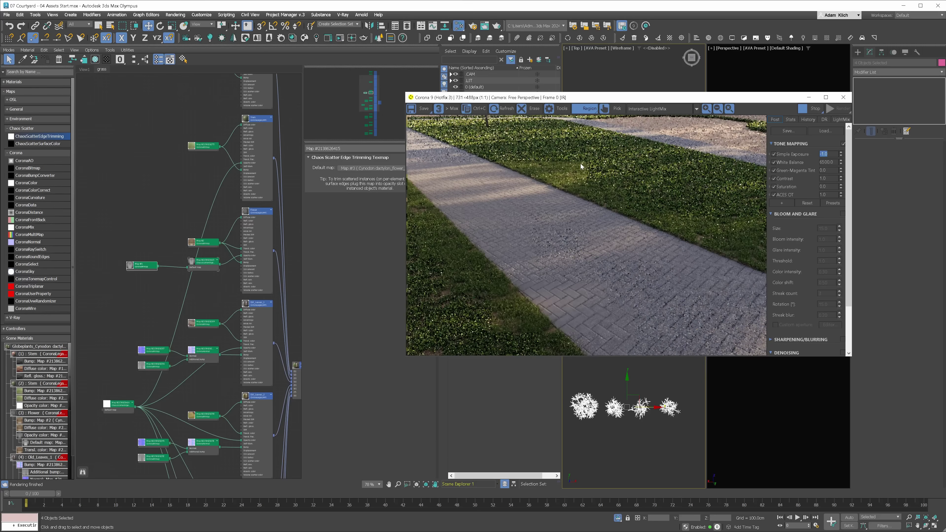
{"action": "left_click", "coordinate": [823, 111]}
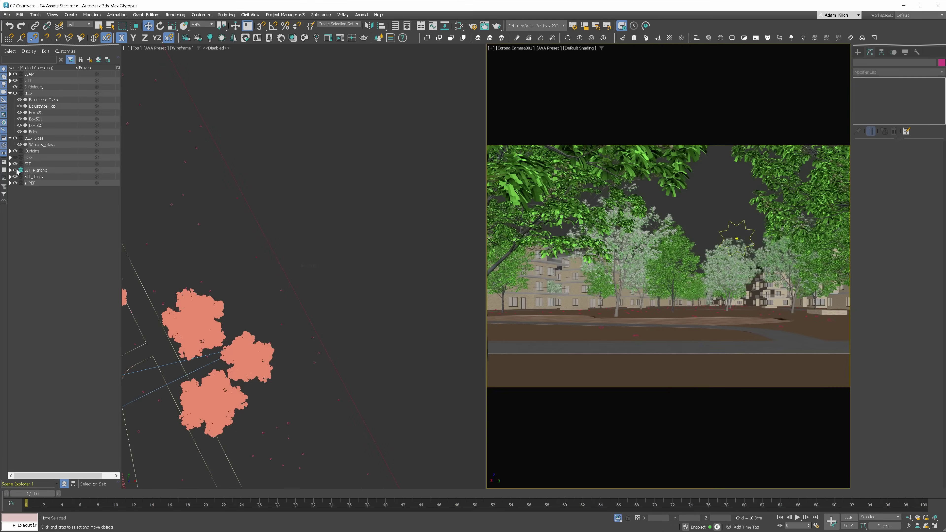
Rename the SIT_Planting layer to SIT_Grass, and hide the SIT_Grass and SIT_Trees layers.
{"action": "left_click", "coordinate": [36, 170]}
{"action": "right_click", "coordinate": [89, 171]}
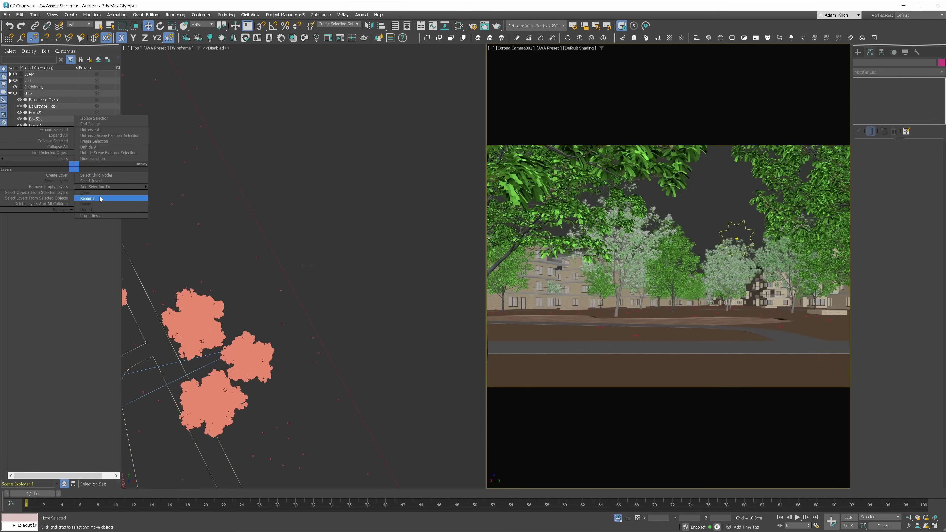
{"action": "left_click", "coordinate": [105, 197]}
{"action": "type", "text": "SIT_Grass"}
{"action": "key", "text": "Return"}
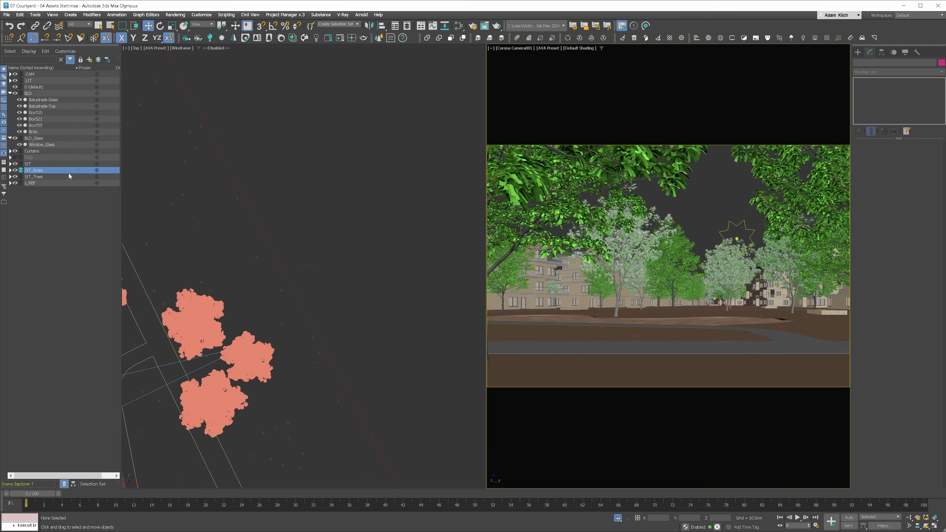
{"action": "left_click", "coordinate": [15, 170]}
{"action": "left_click", "coordinate": [15, 177]}
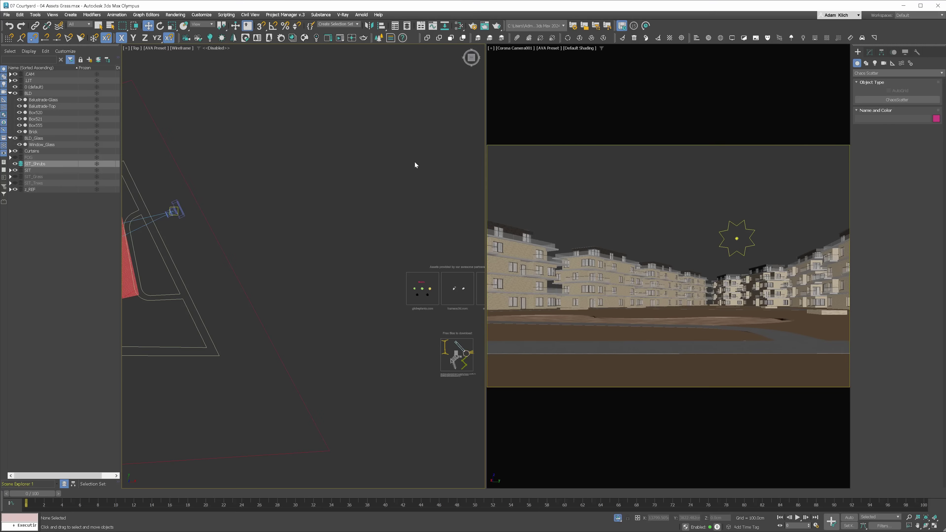
Create a new Chaos Scatter object in the empty area beside the site plan and show its parameters.
{"action": "left_click", "coordinate": [901, 101]}
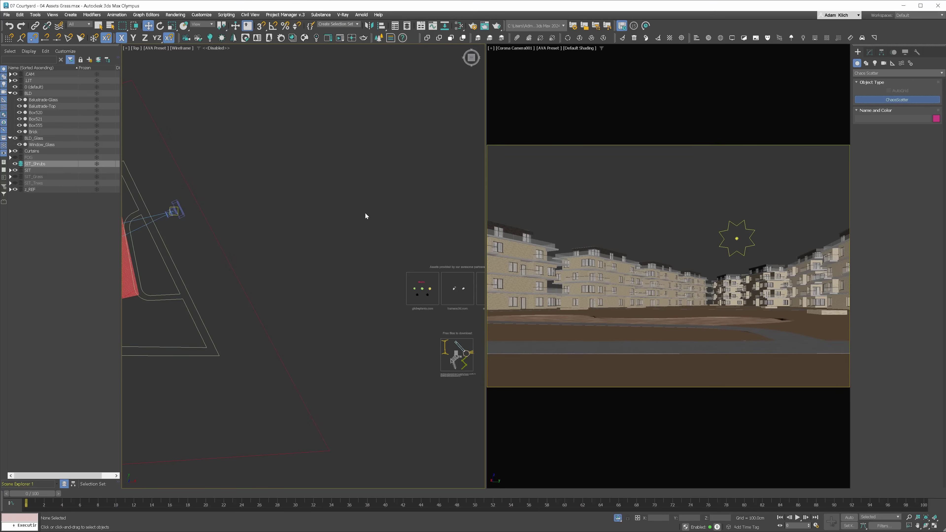
{"action": "left_click", "coordinate": [242, 195]}
{"action": "left_click_drag", "start_coordinate": [254, 184], "coordinate": [328, 133]}
{"action": "left_click", "coordinate": [871, 54]}
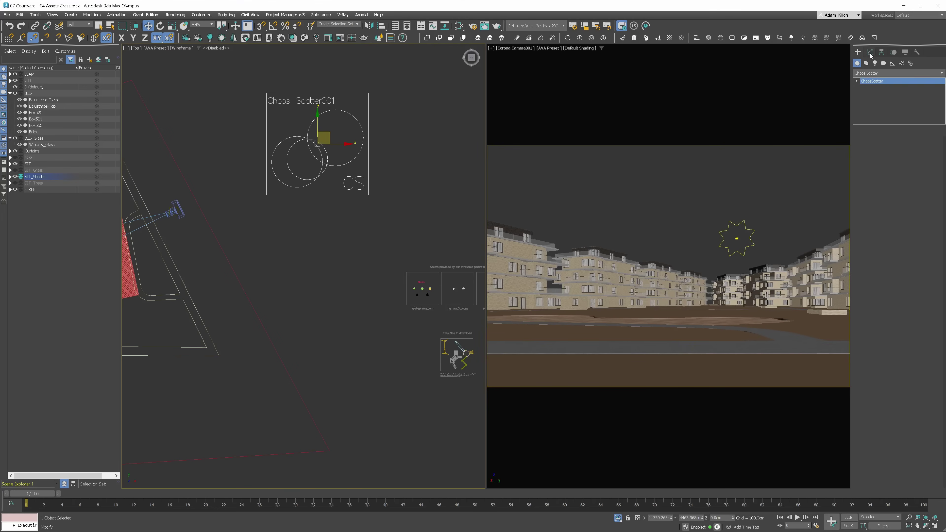
Add the shrub models from the globeplants.com asset board to the scatter's instanced model objects.
{"action": "left_click", "coordinate": [875, 239]}
{"action": "scroll", "coordinate": [412, 271], "scroll_direction": "up", "scroll_amount": 4}
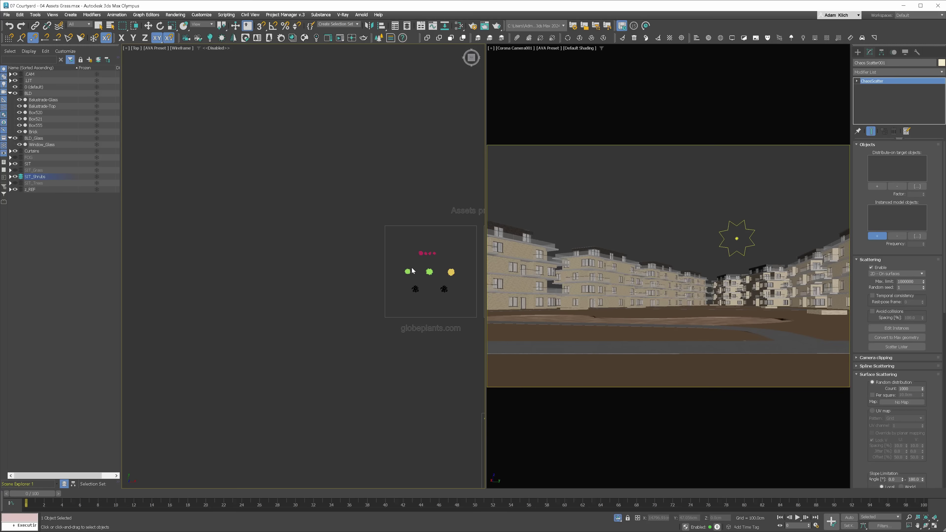
{"action": "left_click", "coordinate": [451, 272]}
{"action": "left_click", "coordinate": [416, 289]}
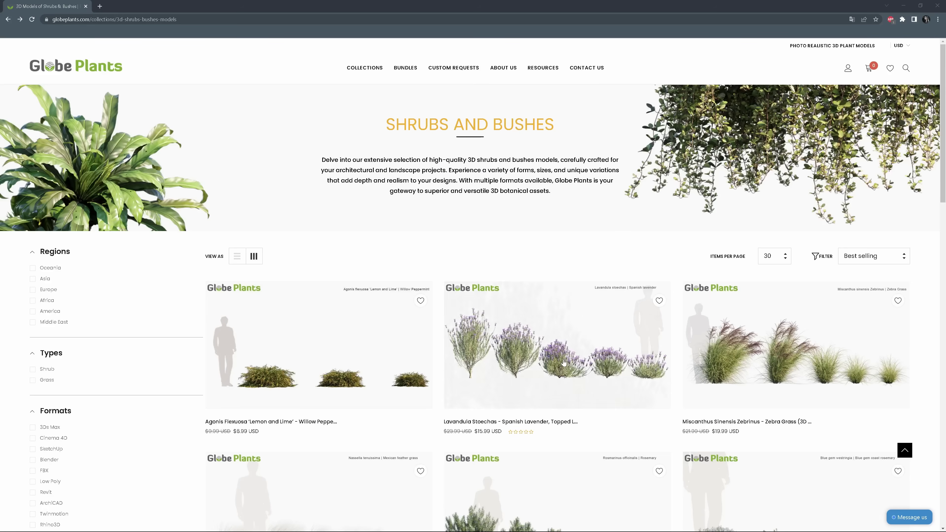
Switch to the Globe Plants website and look through the bundles, the store search and the custom requests page.
{"action": "left_click", "coordinate": [405, 69]}
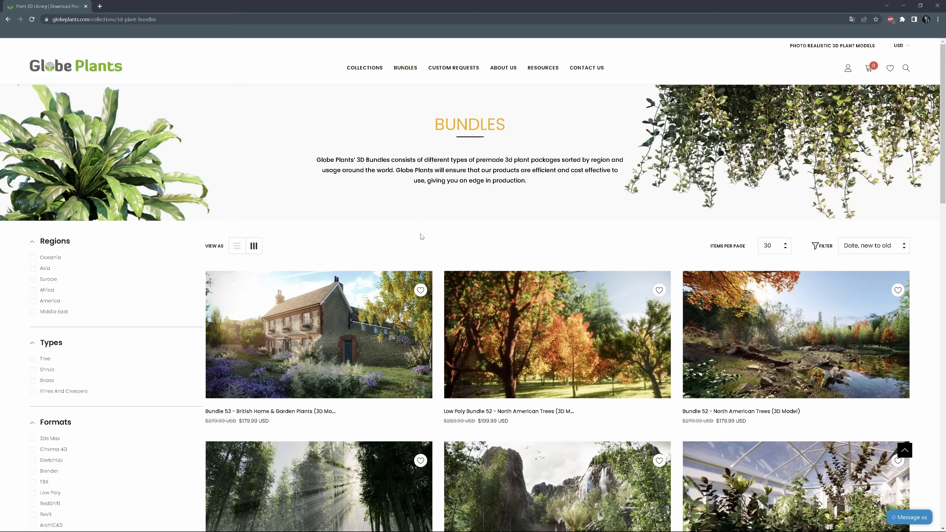
{"action": "scroll", "coordinate": [421, 238], "scroll_direction": "down", "scroll_amount": 5}
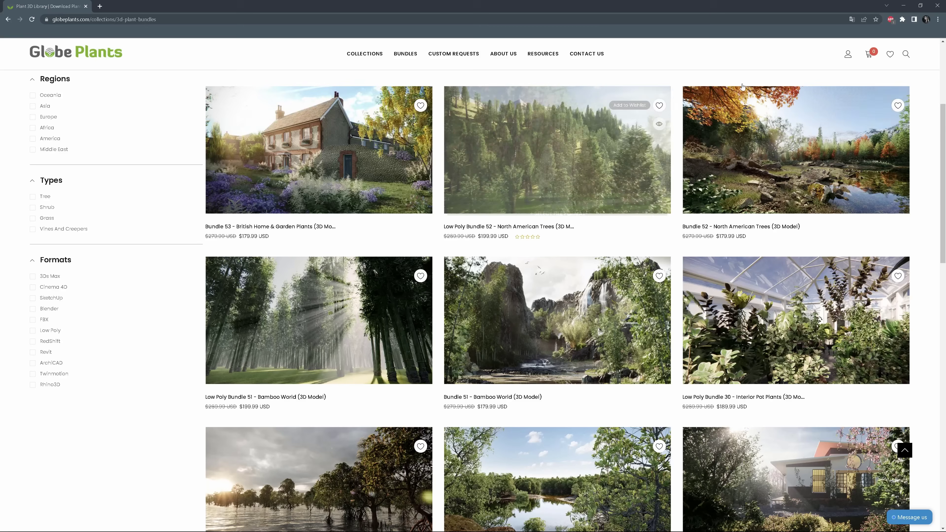
{"action": "left_click", "coordinate": [905, 54]}
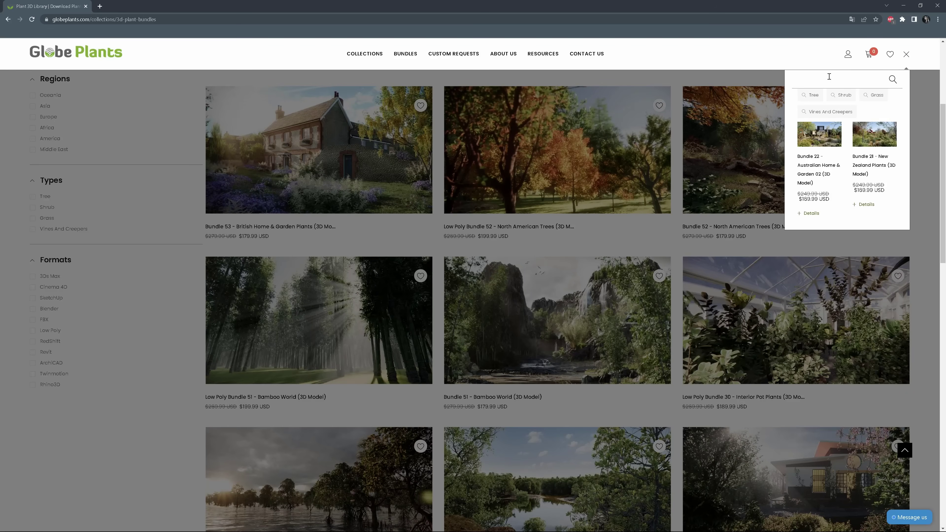
{"action": "left_click", "coordinate": [823, 153]}
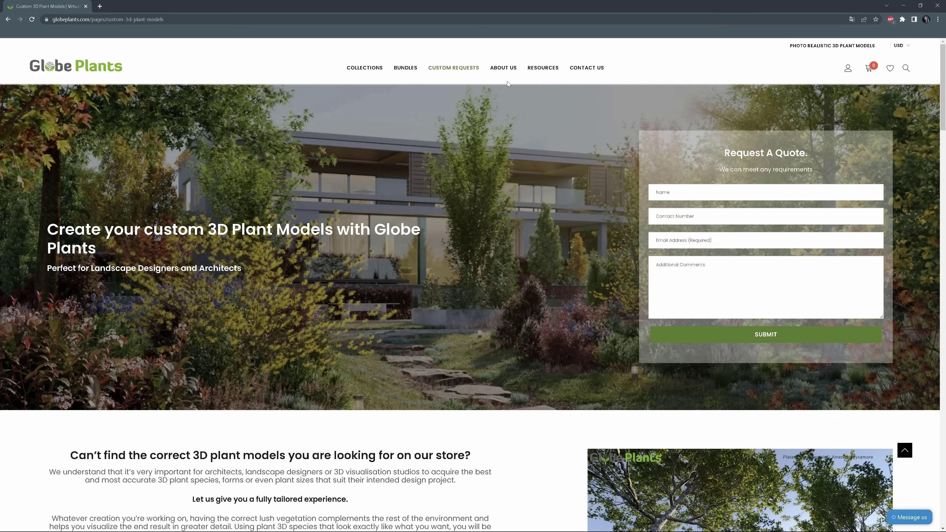
{"action": "scroll", "coordinate": [922, 108], "scroll_direction": "down", "scroll_amount": 6}
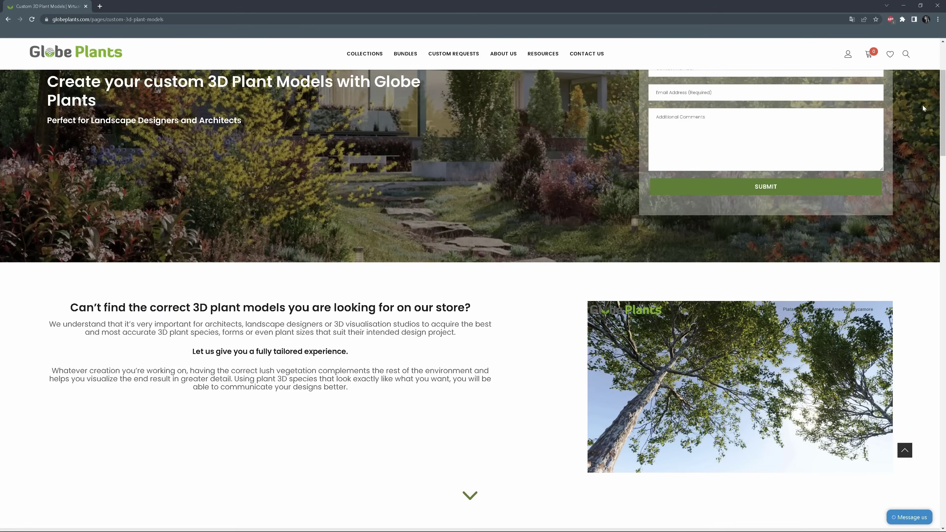
{"action": "scroll", "coordinate": [923, 108], "scroll_direction": "down", "scroll_amount": 8}
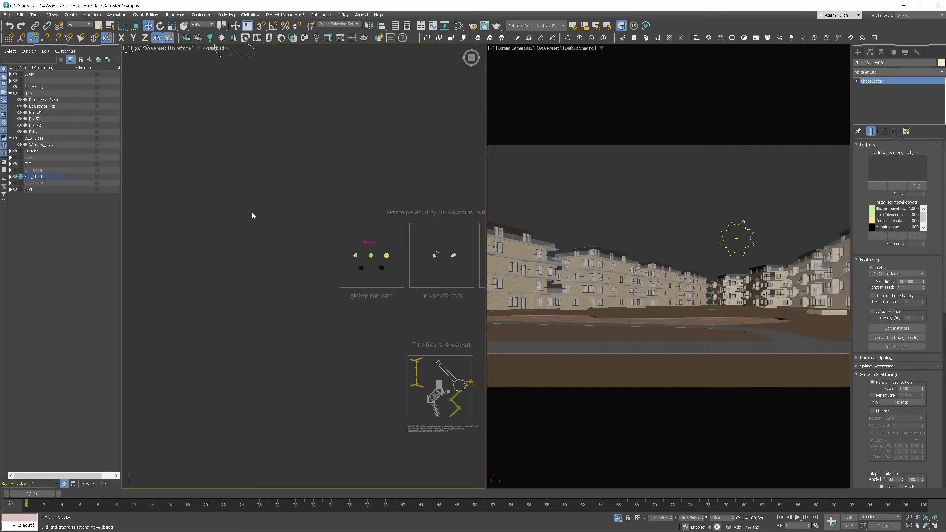
Back in 3ds Max, pick the courtyard ground as the shrub scatter's distribution target.
{"action": "scroll", "coordinate": [252, 212], "scroll_direction": "down", "scroll_amount": 5}
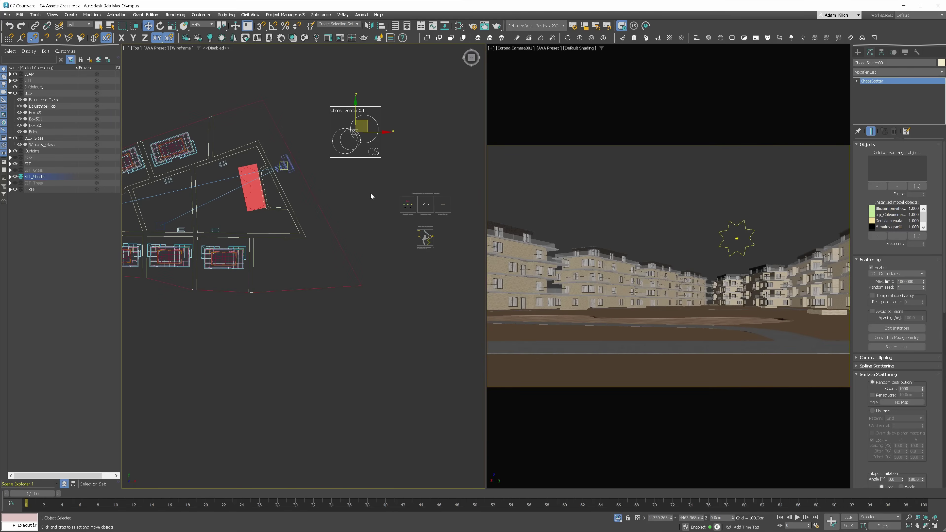
{"action": "left_click", "coordinate": [877, 186]}
{"action": "left_click", "coordinate": [701, 369]}
Draw a closed curved Line spline as a planting bed inside the curved path corner beside the red hatched area.
{"action": "middle_click_drag", "start_coordinate": [317, 206], "coordinate": [403, 235]}
{"action": "scroll", "coordinate": [404, 237], "scroll_direction": "up", "scroll_amount": 4}
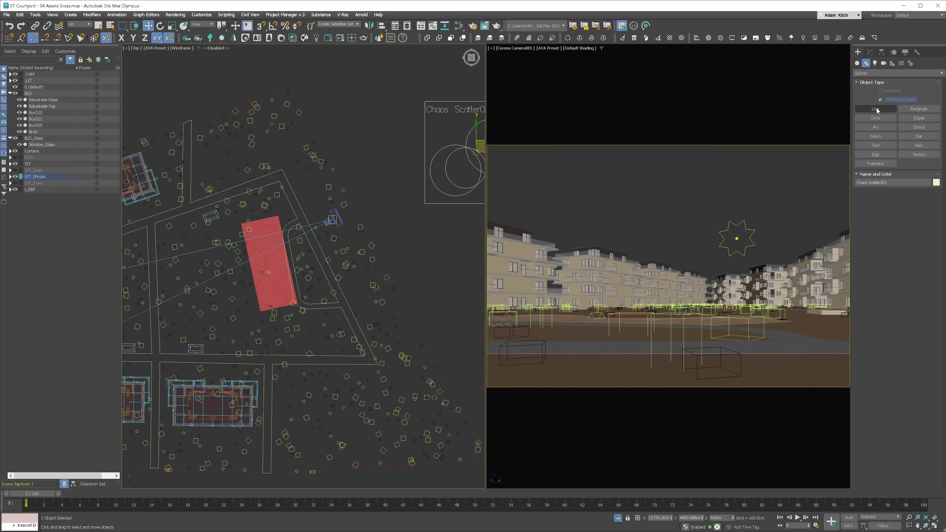
{"action": "scroll", "coordinate": [303, 284], "scroll_direction": "up", "scroll_amount": 4}
{"action": "left_click", "coordinate": [285, 275]}
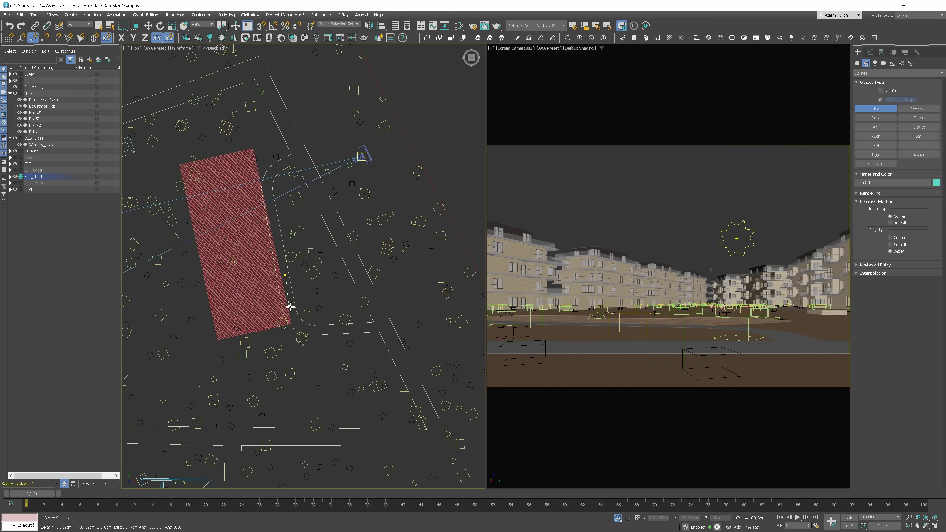
{"action": "left_click", "coordinate": [295, 321]}
{"action": "left_click", "coordinate": [316, 329]}
{"action": "left_click", "coordinate": [380, 326]}
{"action": "left_click", "coordinate": [351, 260]}
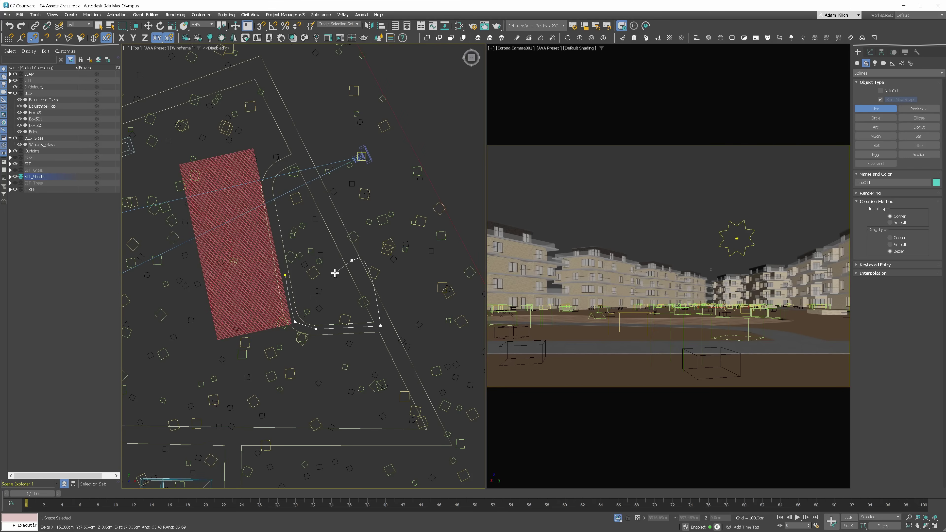
{"action": "left_click", "coordinate": [323, 283]}
{"action": "left_click", "coordinate": [285, 275]}
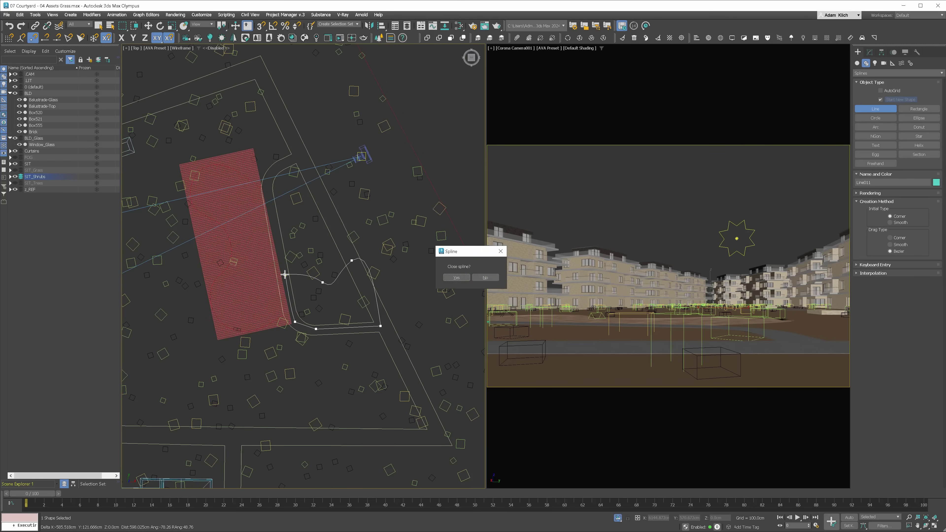
{"action": "left_click", "coordinate": [457, 278]}
Draw a second closed curved spline at the other end of the same path, near the camera.
{"action": "left_click", "coordinate": [295, 159]}
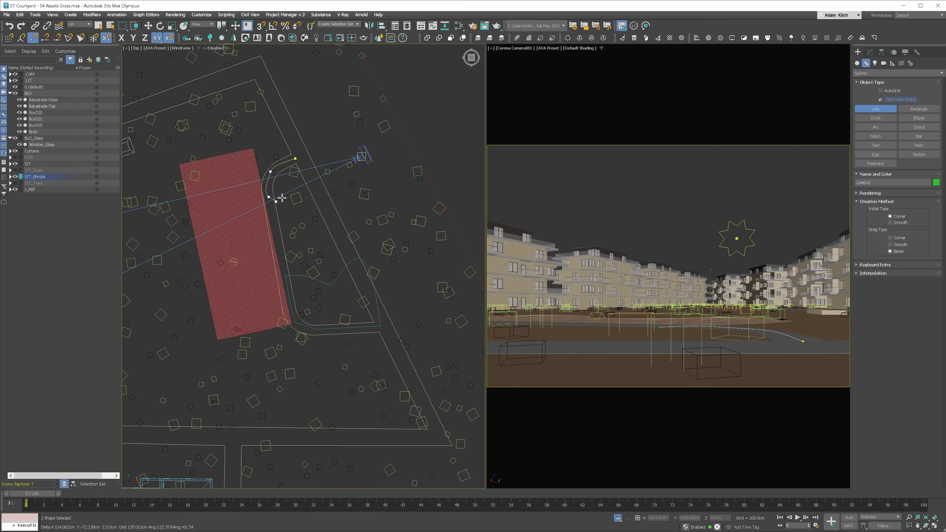
{"action": "left_click_drag", "start_coordinate": [321, 200], "coordinate": [326, 201]}
{"action": "left_click", "coordinate": [296, 158]}
{"action": "left_click", "coordinate": [460, 276]}
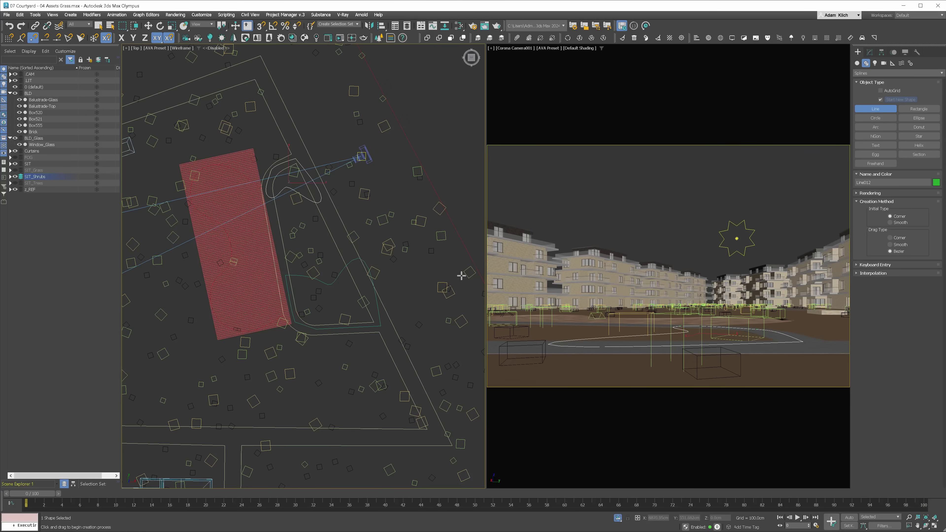
Draw a closed rectangular spline between the long straight path and the front of the first building in the lower row.
{"action": "scroll", "coordinate": [261, 406], "scroll_direction": "down", "scroll_amount": 2}
{"action": "middle_click_drag", "start_coordinate": [261, 406], "coordinate": [395, 267]}
{"action": "left_click", "coordinate": [374, 293]}
{"action": "left_click", "coordinate": [373, 317]}
{"action": "left_click", "coordinate": [218, 315]}
{"action": "left_click", "coordinate": [218, 291]}
{"action": "left_click", "coordinate": [374, 293]}
{"action": "left_click", "coordinate": [460, 276]}
Turn off Start New Shape and add a closed rectangular outline in front of the next lower-row building to the same spline.
{"action": "scroll", "coordinate": [216, 287], "scroll_direction": "up", "scroll_amount": 3}
{"action": "middle_click_drag", "start_coordinate": [215, 287], "coordinate": [349, 279]}
{"action": "scroll", "coordinate": [350, 279], "scroll_direction": "down", "scroll_amount": 1}
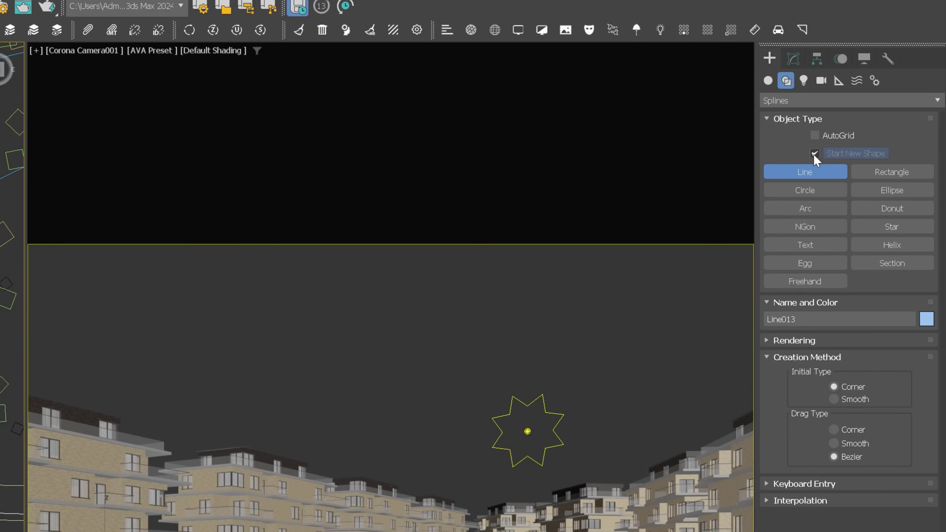
{"action": "left_click", "coordinate": [814, 153]}
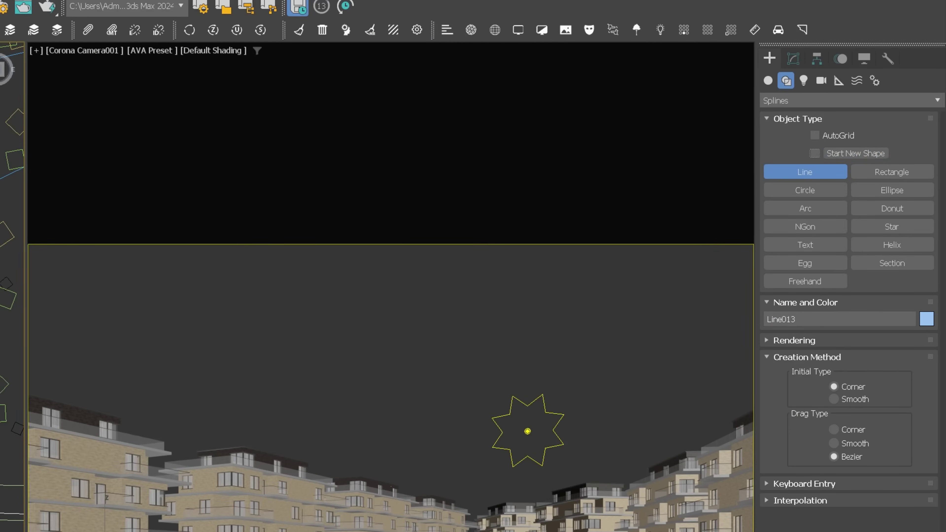
{"action": "left_click", "coordinate": [122, 364]}
{"action": "left_click", "coordinate": [351, 309]}
{"action": "left_click", "coordinate": [158, 307]}
{"action": "left_click", "coordinate": [158, 275]}
{"action": "left_click", "coordinate": [351, 276]}
{"action": "left_click", "coordinate": [460, 276]}
Add closed rectangular outlines in front of the remaining buildings along the lower row, following the straight path.
{"action": "middle_click_drag", "start_coordinate": [160, 282], "coordinate": [350, 277]}
{"action": "left_click", "coordinate": [340, 271]}
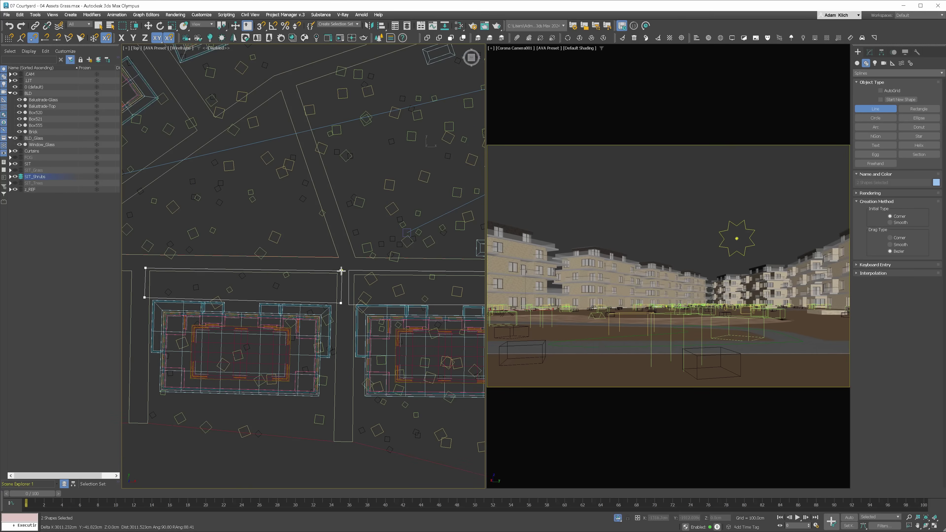
{"action": "left_click", "coordinate": [461, 275]}
{"action": "scroll", "coordinate": [138, 274], "scroll_direction": "up", "scroll_amount": 2}
{"action": "middle_click_drag", "start_coordinate": [138, 274], "coordinate": [339, 273]}
{"action": "left_click", "coordinate": [335, 266]}
{"action": "left_click", "coordinate": [337, 308]}
{"action": "left_click", "coordinate": [185, 299]}
{"action": "left_click", "coordinate": [188, 262]}
{"action": "left_click", "coordinate": [335, 266]}
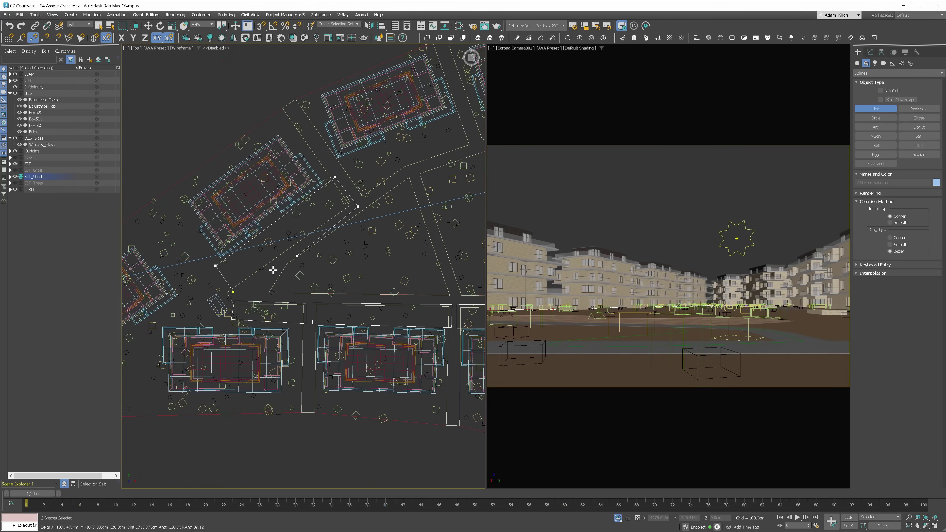
Add closed angled outlines between the bending path and the fronts of the rotated buildings in the upper row.
{"action": "left_click", "coordinate": [233, 292]}
{"action": "middle_click_drag", "start_coordinate": [362, 184], "coordinate": [300, 249]}
{"action": "left_click", "coordinate": [278, 240]}
{"action": "left_click", "coordinate": [297, 266]}
{"action": "left_click", "coordinate": [342, 232]}
{"action": "left_click", "coordinate": [411, 211]}
{"action": "left_click", "coordinate": [402, 185]}
{"action": "left_click", "coordinate": [279, 239]}
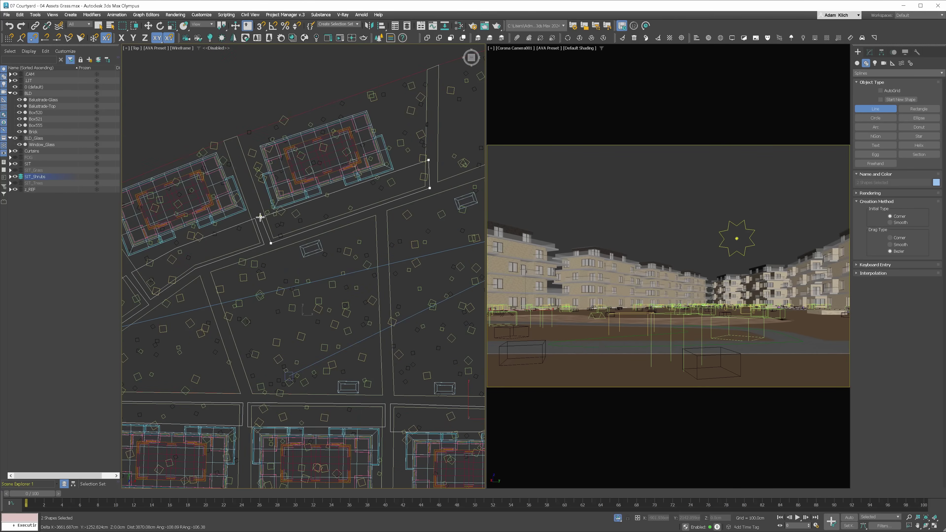
{"action": "left_click", "coordinate": [261, 217]}
Add a closed curved bed outline on the lawn between the upper path and the red hatched area.
{"action": "scroll", "coordinate": [348, 216], "scroll_direction": "down", "scroll_amount": 3}
{"action": "left_click", "coordinate": [421, 194]}
{"action": "left_click_drag", "start_coordinate": [427, 205], "coordinate": [380, 228]}
{"action": "left_click", "coordinate": [378, 209]}
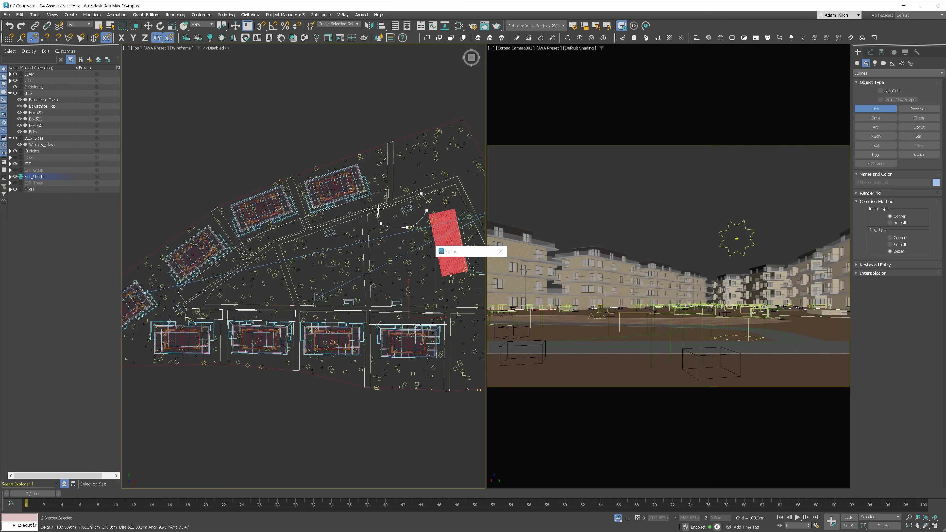
{"action": "key", "text": "Return"}
Add two closed curved bed outlines on the lawn, one beside the vertical cross path and one along the lower path.
{"action": "left_click", "coordinate": [367, 269]}
{"action": "left_click", "coordinate": [469, 280]}
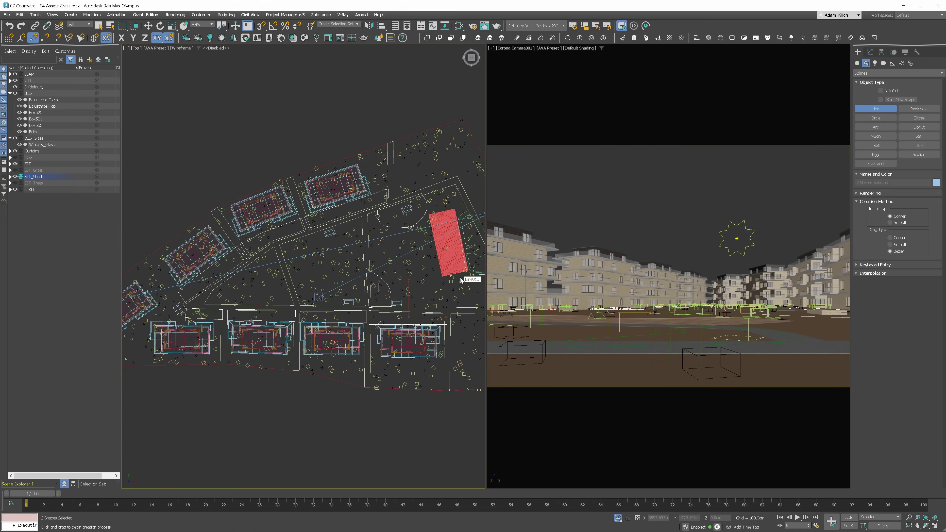
{"action": "left_click", "coordinate": [408, 306]}
{"action": "left_click_drag", "start_coordinate": [417, 290], "coordinate": [424, 286]}
{"action": "left_click", "coordinate": [408, 307]}
Add a closed curved bed outline on the lawn along the slanted cross path between the upper and lower paths.
{"action": "left_click", "coordinate": [275, 244]}
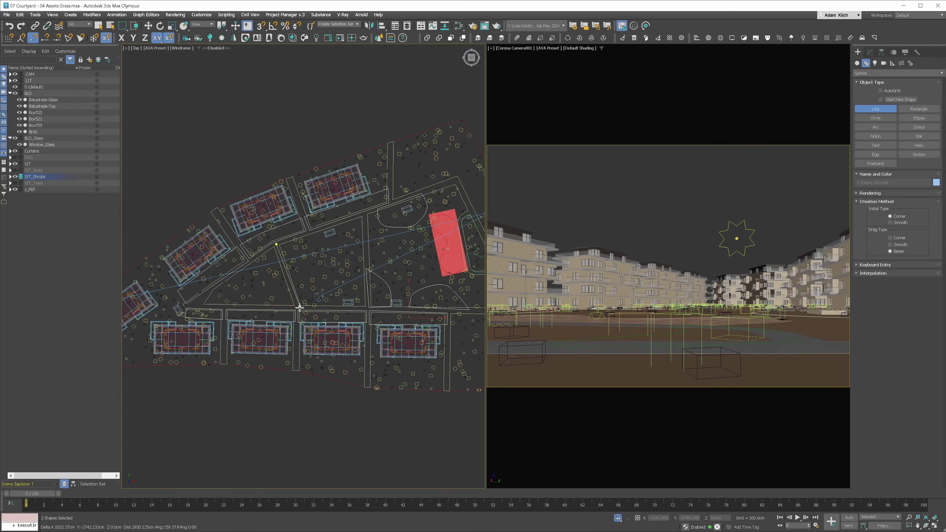
{"action": "left_click", "coordinate": [306, 247]}
{"action": "left_click", "coordinate": [276, 244]}
{"action": "key", "text": "Return"}
Add a closed curved bed outline in the lawn corner between the path bend and the upper end of the red hatched area.
{"action": "scroll", "coordinate": [431, 193], "scroll_direction": "up", "scroll_amount": 3}
{"action": "middle_click_drag", "start_coordinate": [432, 194], "coordinate": [359, 221]}
{"action": "scroll", "coordinate": [397, 203], "scroll_direction": "up", "scroll_amount": 5}
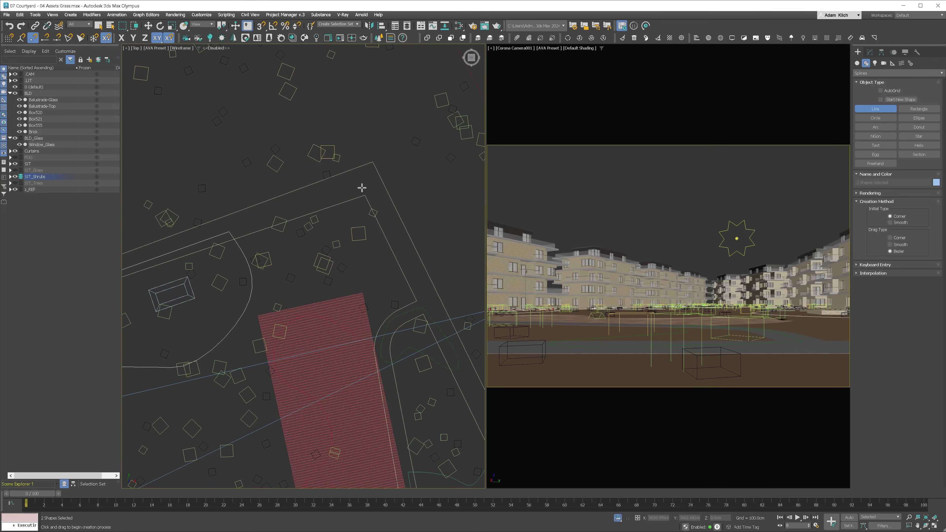
{"action": "left_click", "coordinate": [361, 187]}
{"action": "left_click_drag", "start_coordinate": [308, 210], "coordinate": [297, 218]}
{"action": "left_click", "coordinate": [292, 213]}
{"action": "left_click", "coordinate": [324, 317]}
{"action": "left_click", "coordinate": [379, 338]}
{"action": "left_click", "coordinate": [385, 326]}
{"action": "left_click", "coordinate": [396, 314]}
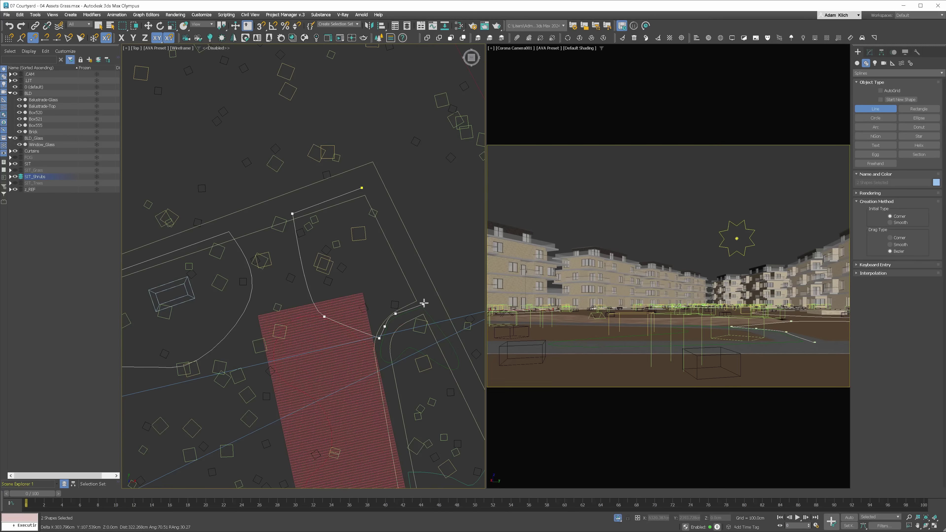
{"action": "left_click", "coordinate": [424, 303]}
{"action": "left_click", "coordinate": [362, 188]}
{"action": "left_click", "coordinate": [457, 278]}
Attach the two separate bed outlines beside the red hatched area to the main bed spline.
{"action": "scroll", "coordinate": [392, 242], "scroll_direction": "down", "scroll_amount": 6}
{"action": "scroll", "coordinate": [409, 276], "scroll_direction": "up", "scroll_amount": 2}
{"action": "left_click", "coordinate": [869, 52]}
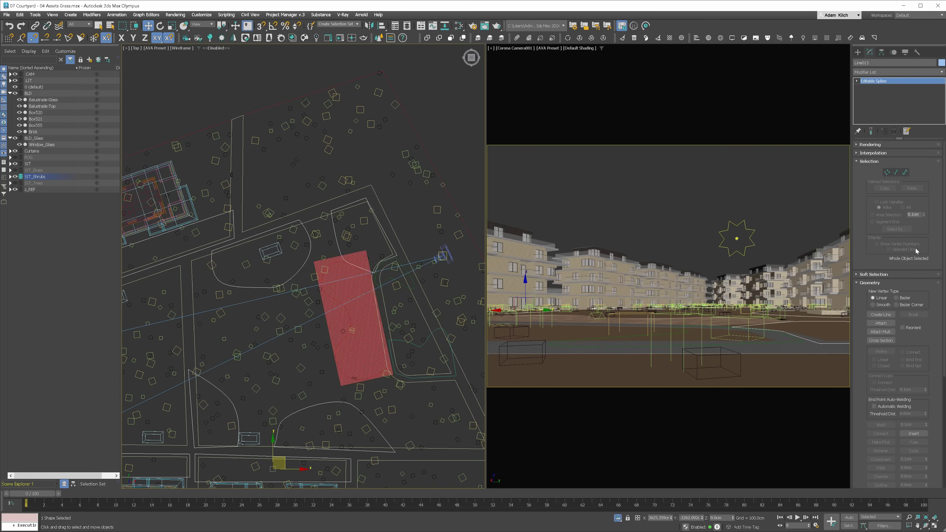
{"action": "left_click", "coordinate": [880, 323]}
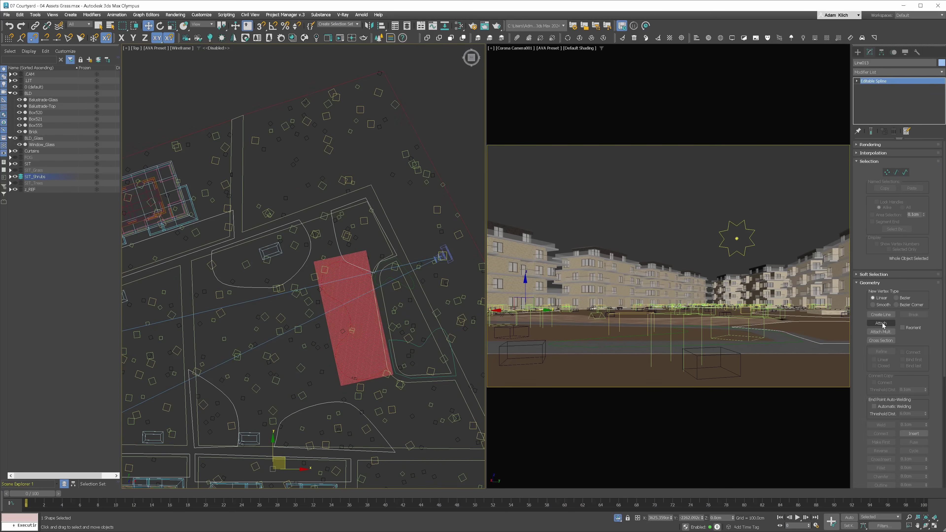
{"action": "left_click", "coordinate": [415, 289]}
{"action": "left_click", "coordinate": [435, 330]}
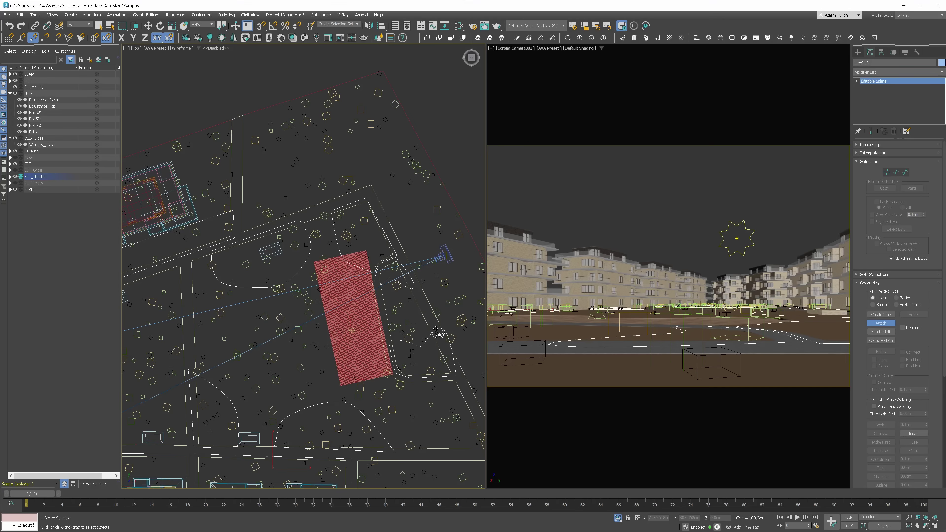
{"action": "left_click", "coordinate": [876, 322]}
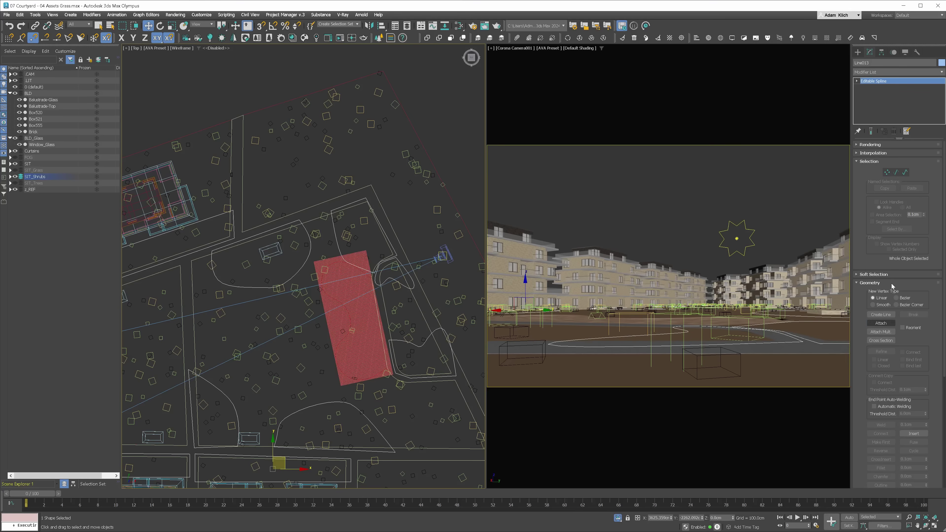
Adjust the start vertex and its tangent handle on the bed outline beside the lower end of the red hatched area.
{"action": "left_click", "coordinate": [888, 172]}
{"action": "left_click", "coordinate": [416, 344]}
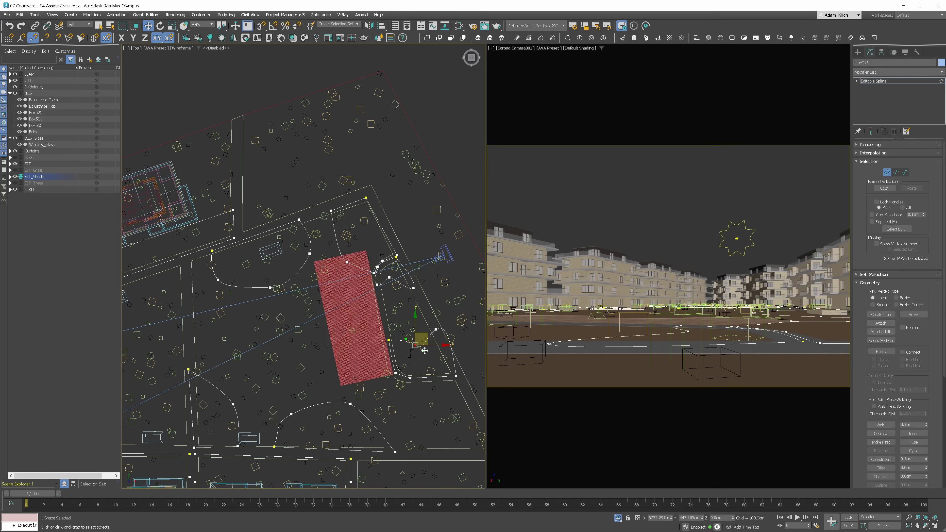
{"action": "scroll", "coordinate": [427, 342], "scroll_direction": "up", "scroll_amount": 3}
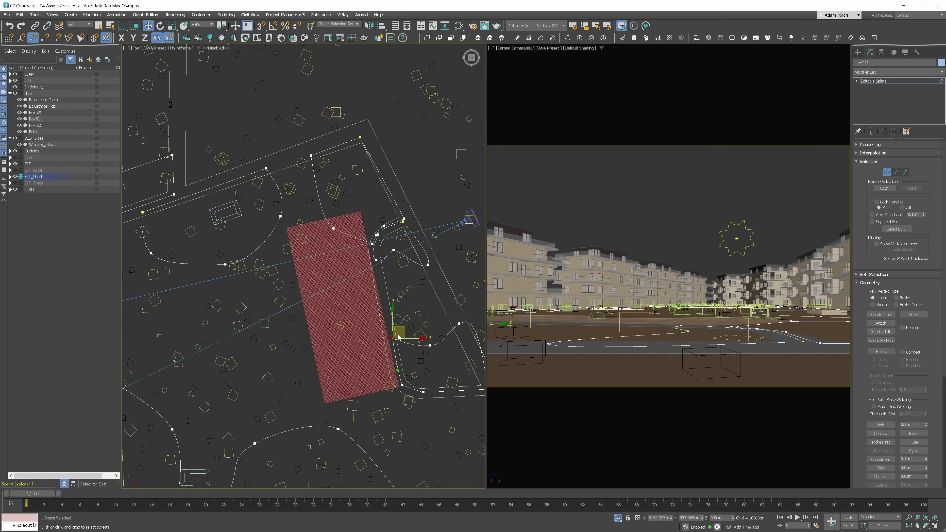
{"action": "left_click", "coordinate": [402, 338]}
{"action": "left_click_drag", "start_coordinate": [404, 350], "coordinate": [387, 338]}
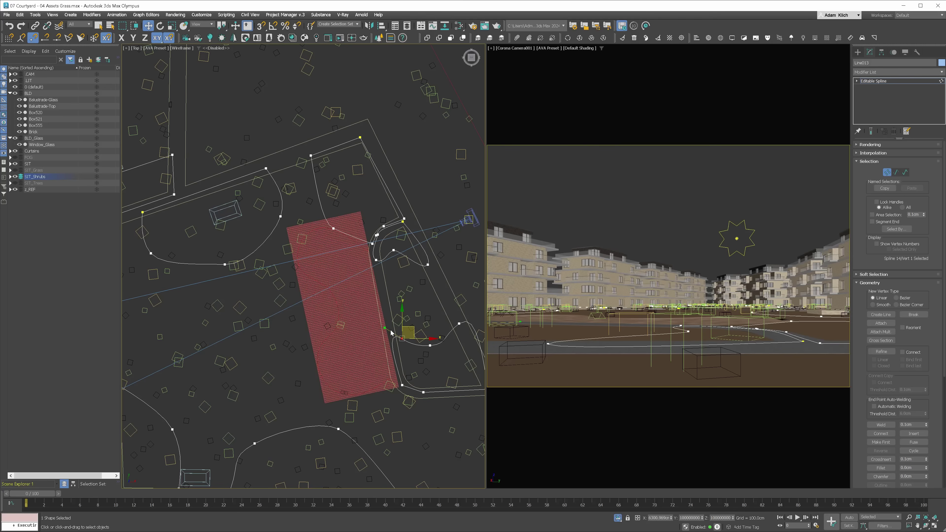
{"action": "left_click", "coordinate": [887, 173]}
Add the combined bed spline to the shrub scatter's spline include areas.
{"action": "scroll", "coordinate": [311, 285], "scroll_direction": "down", "scroll_amount": 3}
{"action": "scroll", "coordinate": [456, 239], "scroll_direction": "up", "scroll_amount": 1}
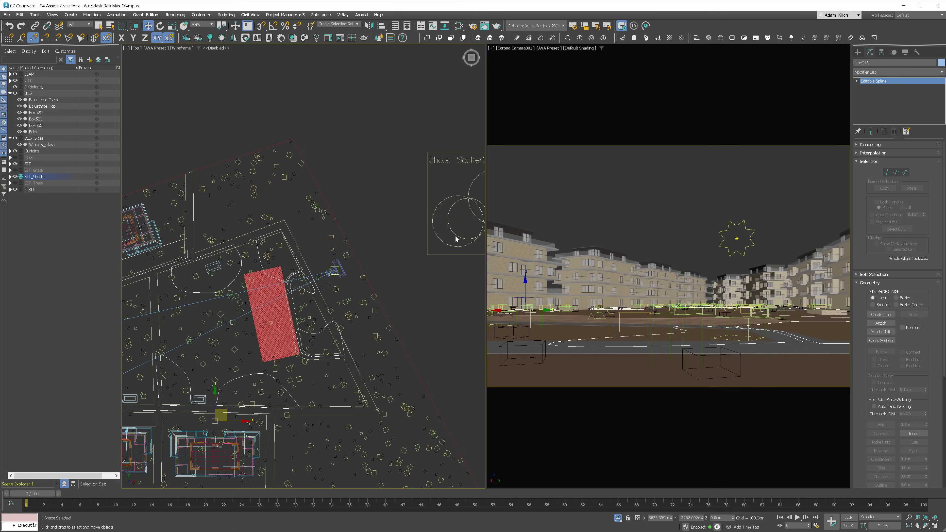
{"action": "left_click", "coordinate": [449, 246]}
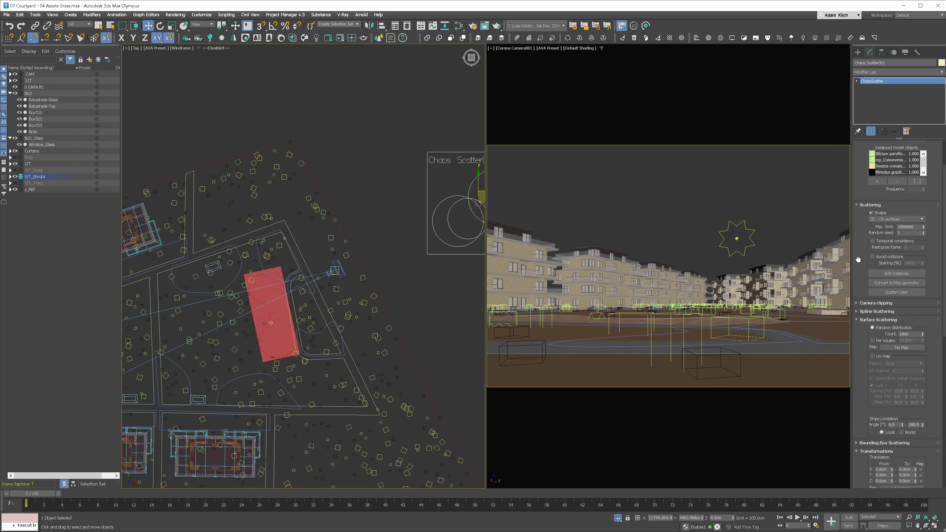
{"action": "left_click", "coordinate": [857, 326]}
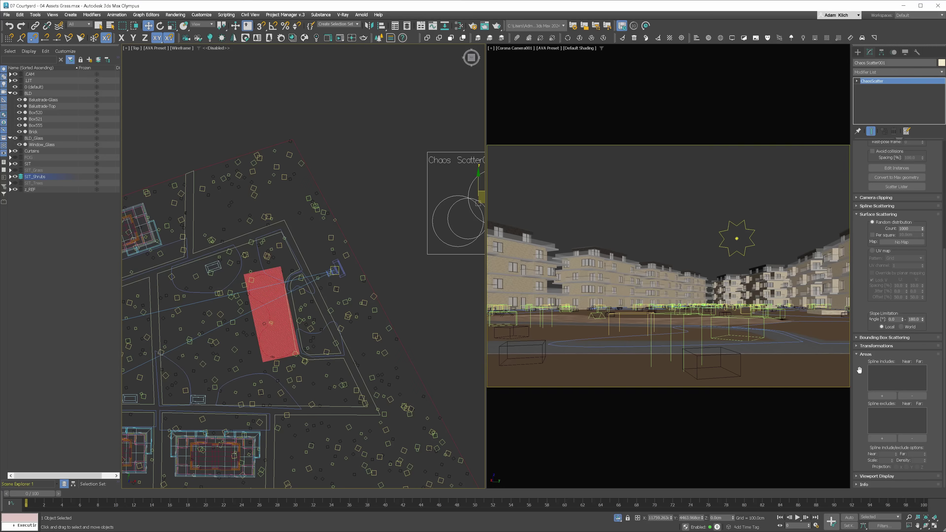
{"action": "left_click", "coordinate": [882, 395]}
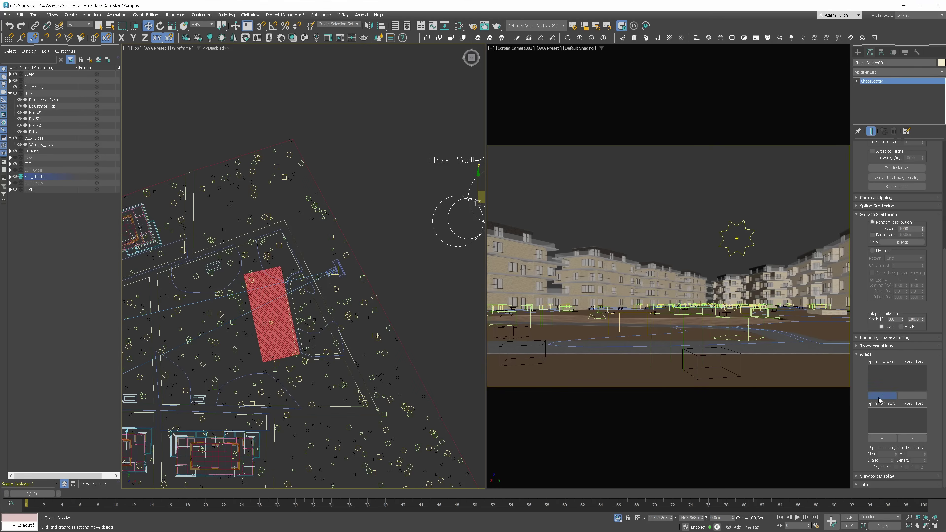
{"action": "left_click", "coordinate": [323, 327]}
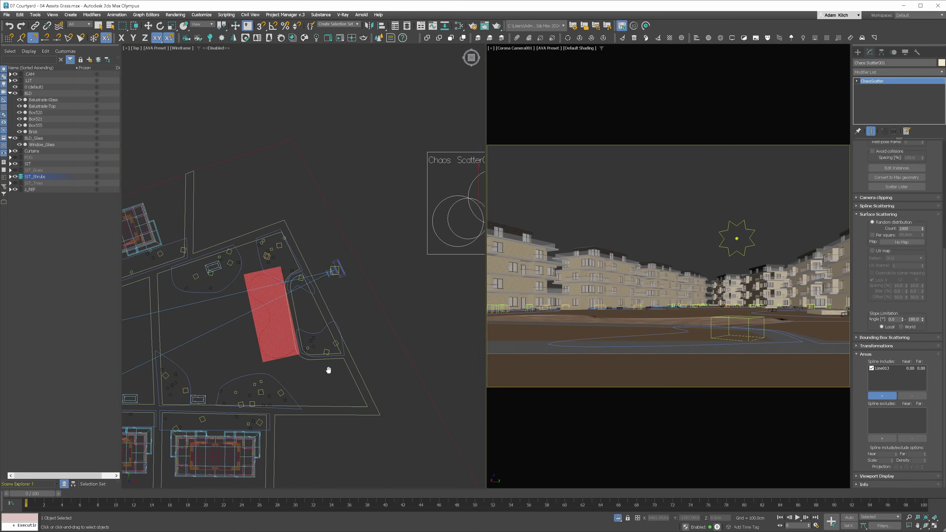
{"action": "scroll", "coordinate": [354, 357], "scroll_direction": "down", "scroll_amount": 4}
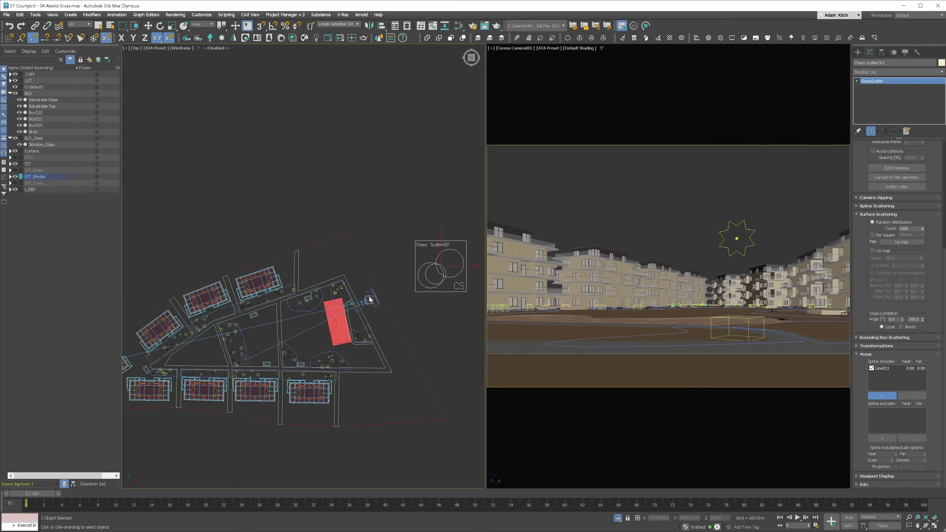
Start an interactive render of the camera view and set the scatter's random distribution count to 100000.
{"action": "right_click", "coordinate": [564, 216]}
{"action": "right_click", "coordinate": [559, 209]}
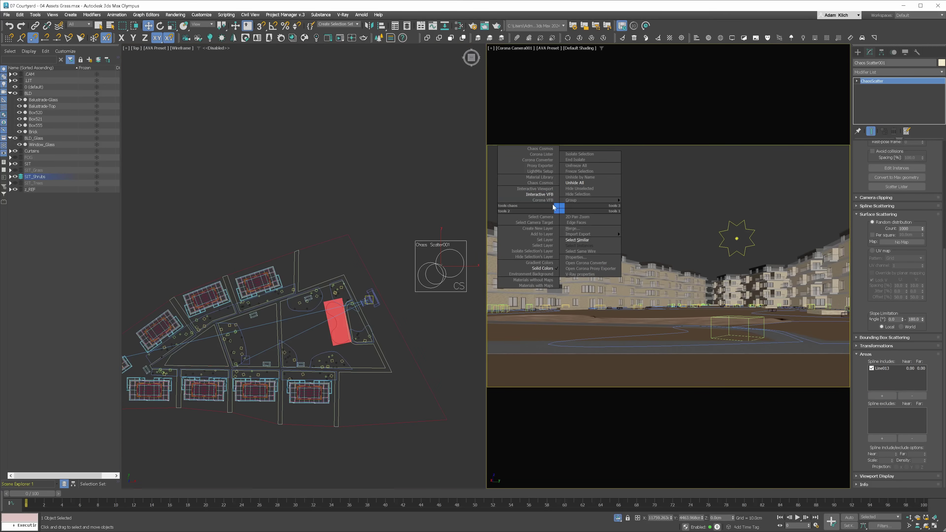
{"action": "left_click", "coordinate": [539, 194]}
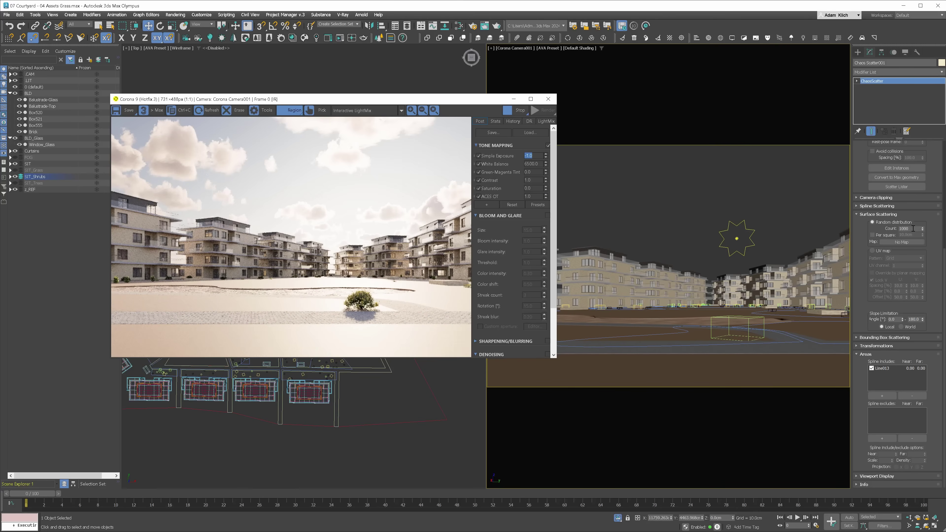
{"action": "left_click", "coordinate": [912, 229]}
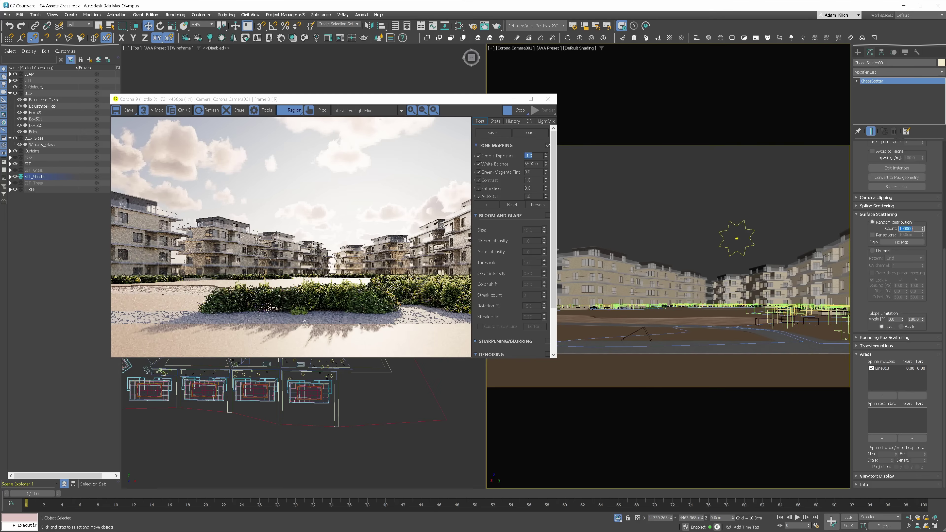
Set the instance frequency of the Illicium parviflorum model to 0.4 and of the Deutzia crenata model to 0.8.
{"action": "scroll", "coordinate": [940, 185], "scroll_direction": "up", "scroll_amount": 5}
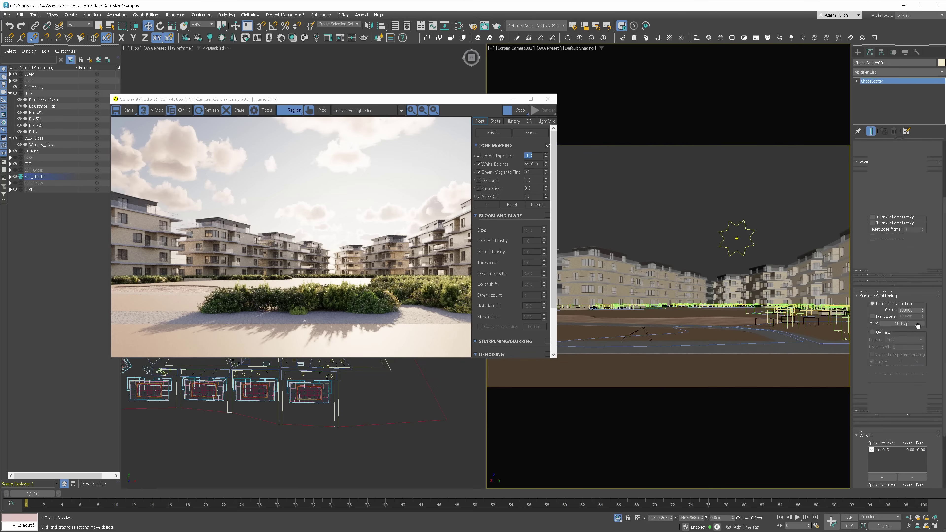
{"action": "left_click", "coordinate": [886, 209]}
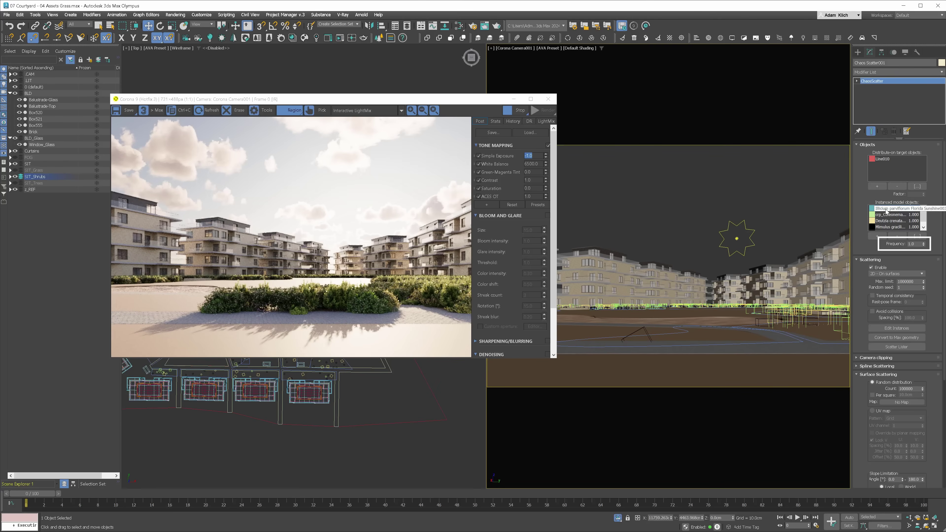
{"action": "left_click_drag", "start_coordinate": [918, 244], "coordinate": [878, 245]}
{"action": "type", "text": ".8"}
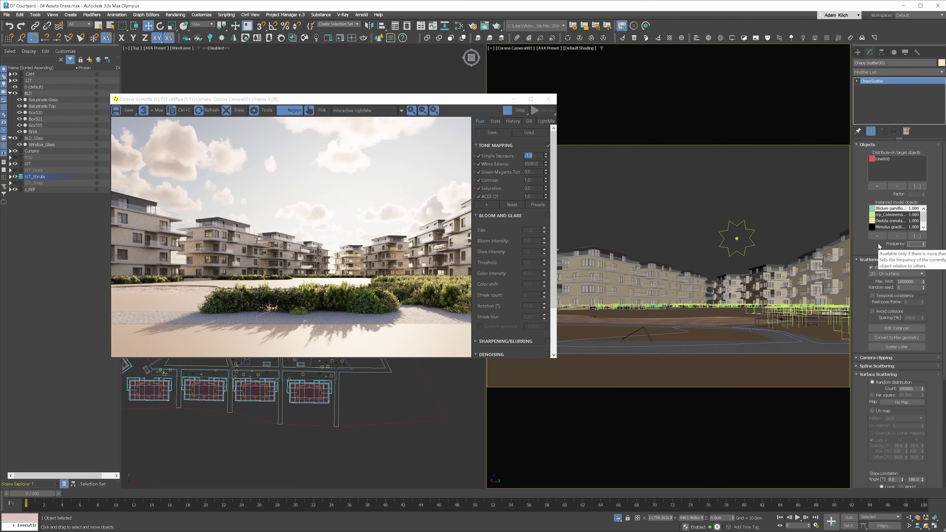
{"action": "left_click", "coordinate": [887, 222]}
{"action": "double_click", "coordinate": [909, 243]}
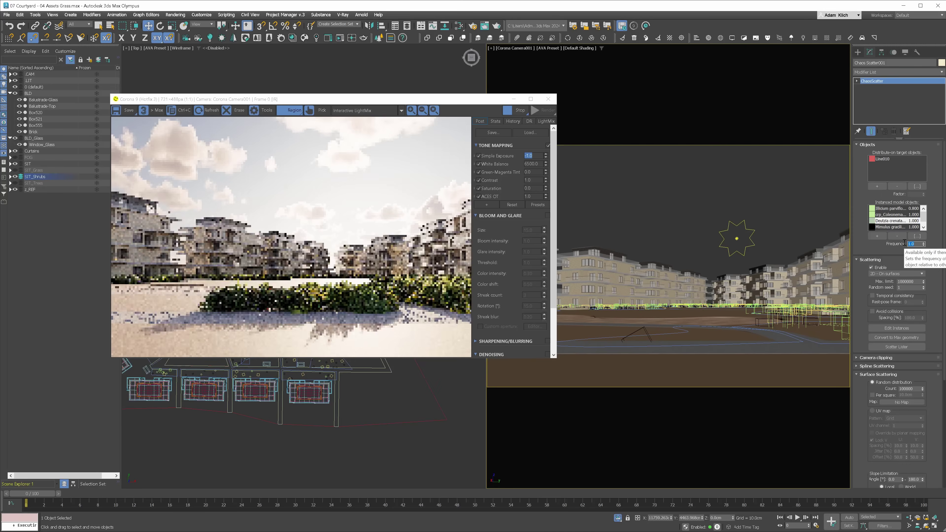
{"action": "type", "text": "0.8"}
{"action": "key", "text": "Return"}
{"action": "type", "text": ".4"}
{"action": "key", "text": "Return"}
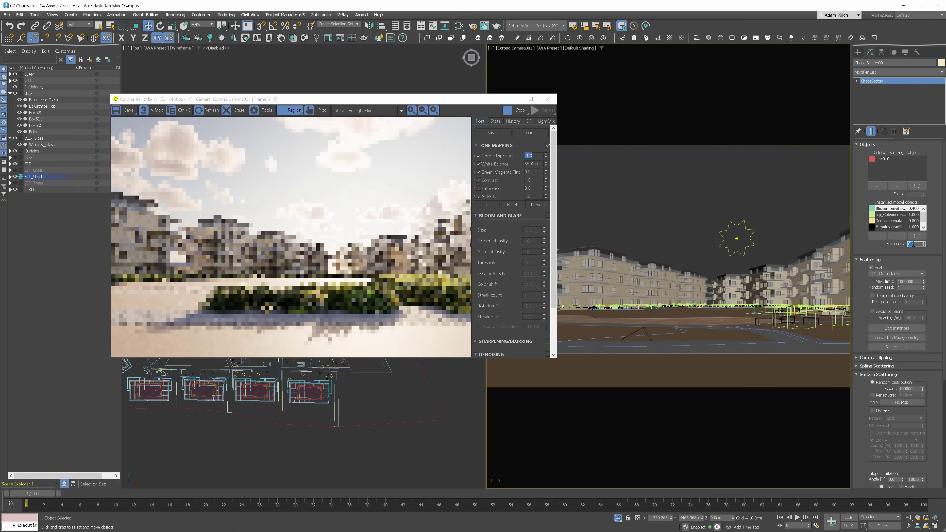
Set the scattered shrubs' uniform scale range to 80 % for both From and To.
{"action": "scroll", "coordinate": [923, 274], "scroll_direction": "down", "scroll_amount": 6}
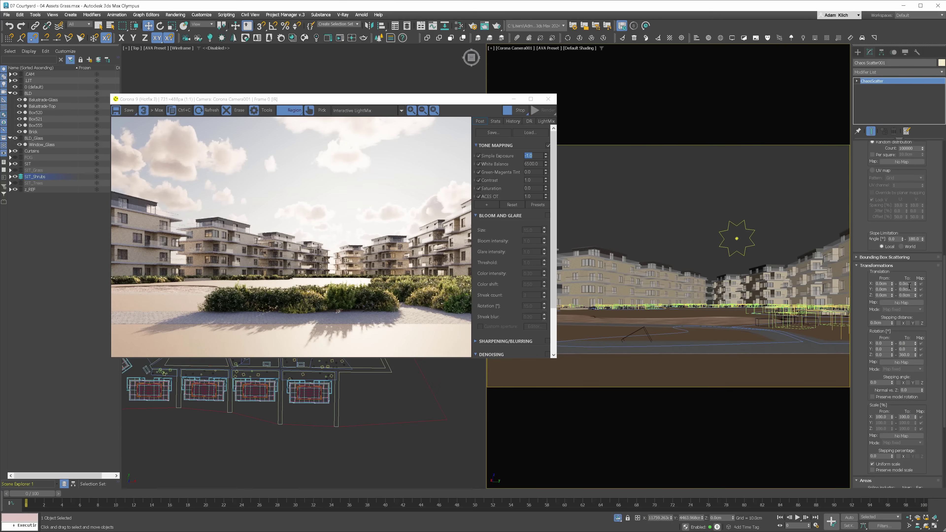
{"action": "left_click", "coordinate": [895, 363]}
{"action": "double_click", "coordinate": [904, 418]}
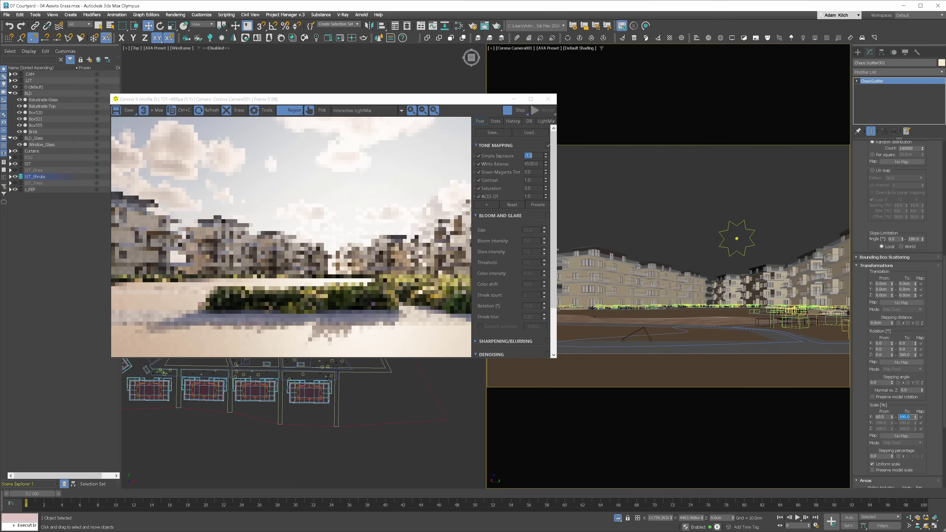
{"action": "type", "text": "80"}
{"action": "key", "text": "Return"}
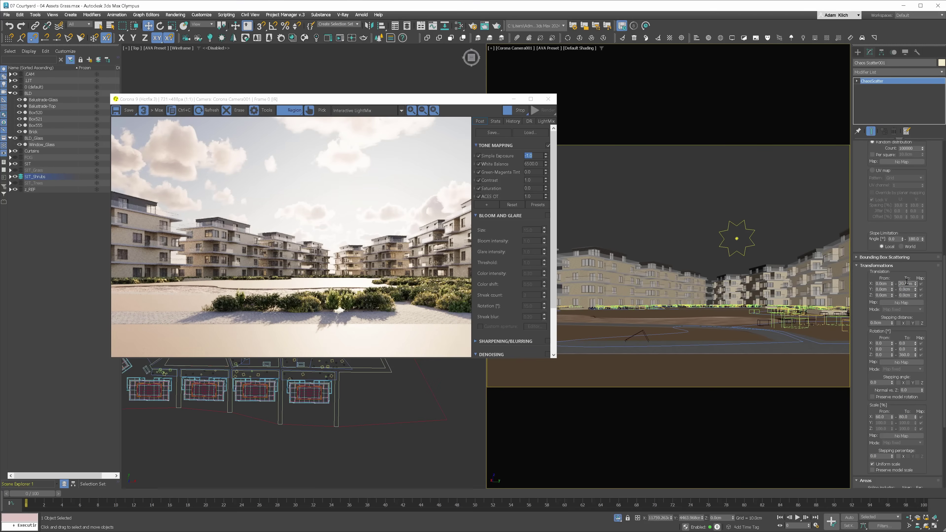
Set the maximum X and Y translation to 20 cm and raise the random distribution count.
{"action": "key", "text": "Tab"}
{"action": "type", "text": "20"}
{"action": "key", "text": "Return"}
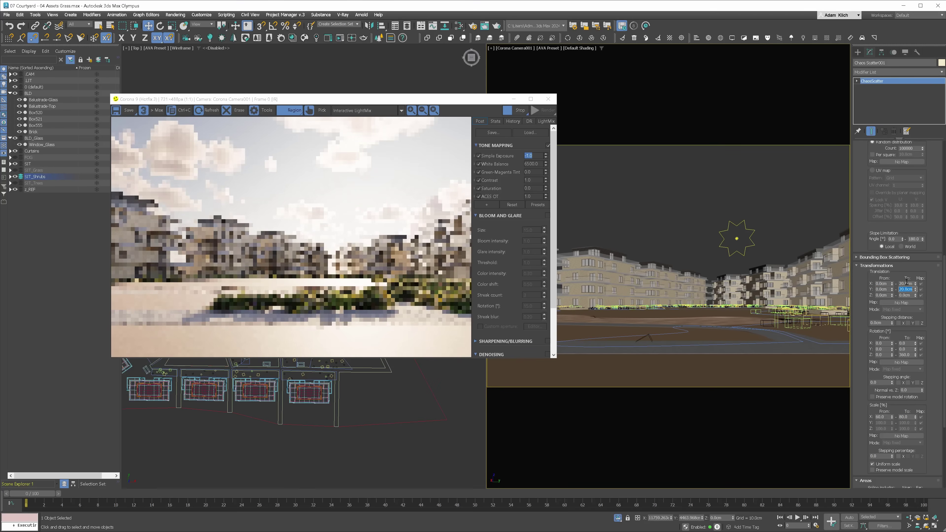
{"action": "left_click", "coordinate": [915, 148]}
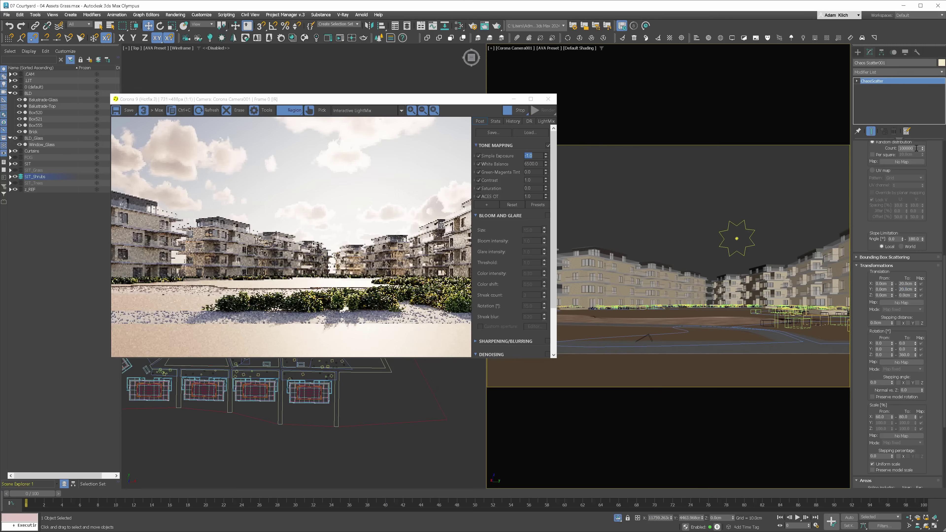
{"action": "type", "text": "0"}
{"action": "key", "text": "Return"}
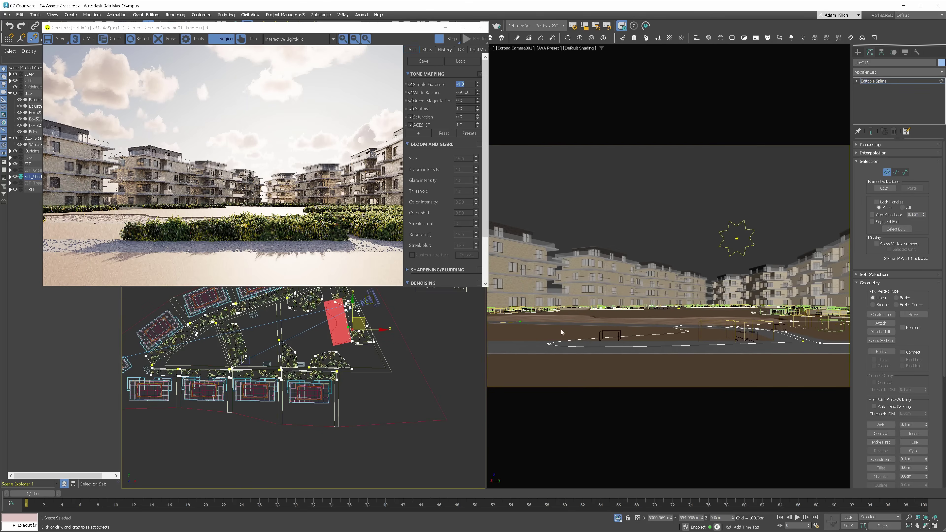
Move the protruding end vertex of the small bed by the curved path inward, opening up the camera's foreground.
{"action": "left_click_drag", "start_coordinate": [561, 329], "coordinate": [538, 353]}
{"action": "scroll", "coordinate": [357, 312], "scroll_direction": "up", "scroll_amount": 5}
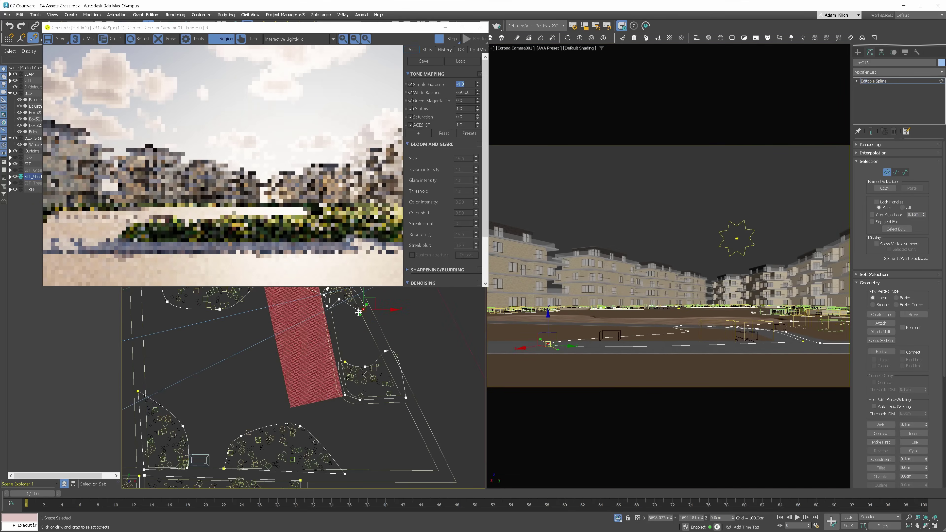
{"action": "scroll", "coordinate": [358, 312], "scroll_direction": "up", "scroll_amount": 5}
{"action": "middle_click_drag", "start_coordinate": [358, 312], "coordinate": [390, 409]}
{"action": "left_click_drag", "start_coordinate": [406, 383], "coordinate": [384, 349]}
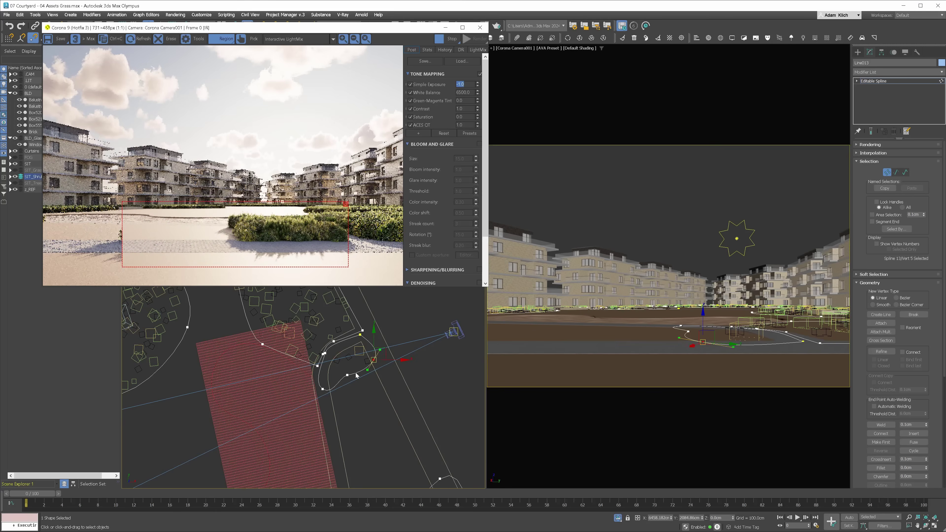
Slim the small bed outline by the curved path by repositioning its remaining vertices and tangent handles.
{"action": "left_click", "coordinate": [347, 374]}
{"action": "left_click_drag", "start_coordinate": [354, 360], "coordinate": [379, 343]}
{"action": "left_click", "coordinate": [373, 360]}
{"action": "left_click", "coordinate": [322, 389]}
{"action": "left_click_drag", "start_coordinate": [332, 379], "coordinate": [339, 380]}
{"action": "left_click", "coordinate": [343, 361]}
{"action": "left_click_drag", "start_coordinate": [352, 350], "coordinate": [357, 353]}
Move the upper-edge vertices of the neighbouring lower bed toward the small bed, and shift the render region to the image's left part.
{"action": "middle_click_drag", "start_coordinate": [371, 411], "coordinate": [385, 362]}
{"action": "left_click", "coordinate": [376, 449]}
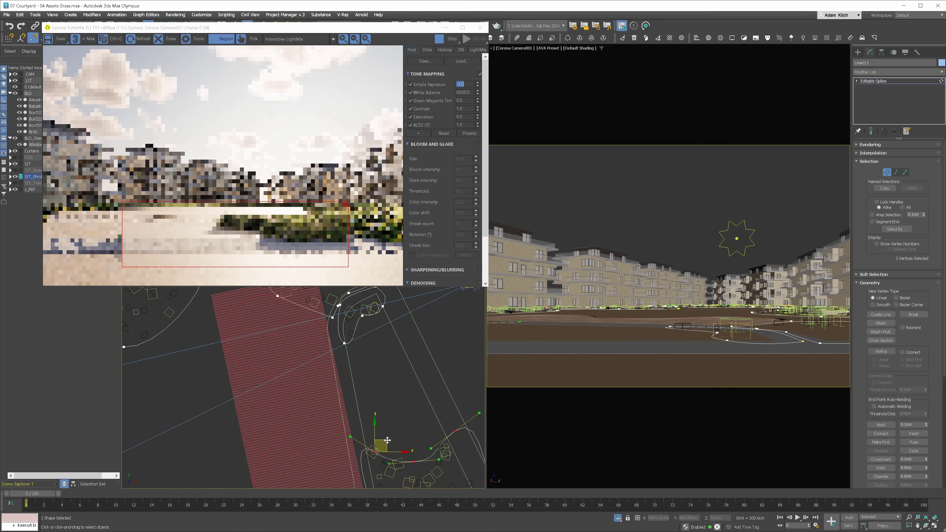
{"action": "left_click_drag", "start_coordinate": [386, 439], "coordinate": [366, 373]}
{"action": "left_click", "coordinate": [376, 362]}
{"action": "left_click_drag", "start_coordinate": [255, 227], "coordinate": [79, 223]}
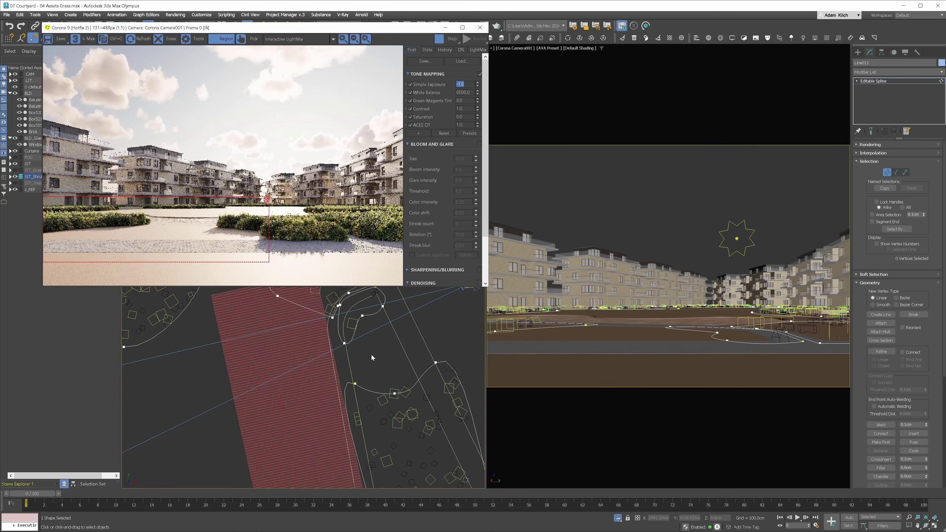
Reshape the upper edge of the neighbouring lower bed by moving its vertices and tangent handles, and widen the render region across the image's full width.
{"action": "left_click", "coordinate": [435, 362]}
{"action": "left_click_drag", "start_coordinate": [447, 350], "coordinate": [415, 344]}
{"action": "left_click", "coordinate": [395, 392]}
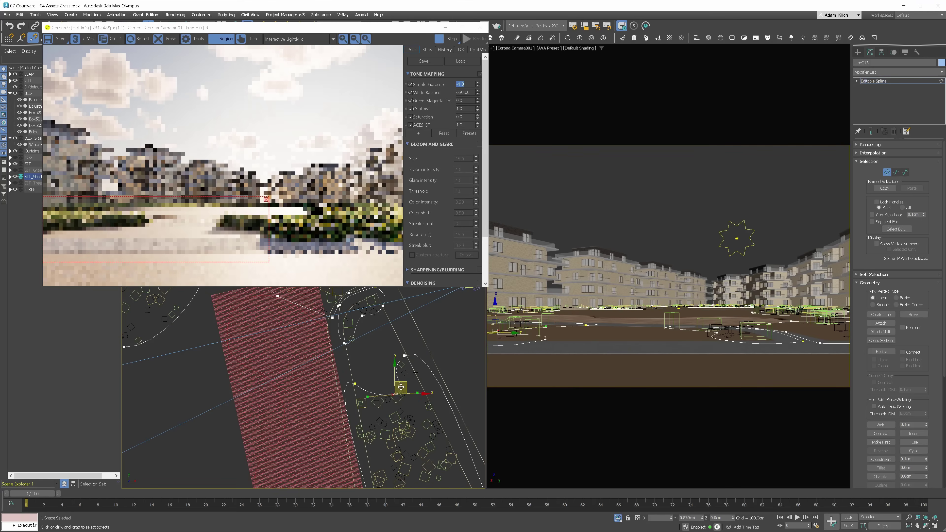
{"action": "left_click_drag", "start_coordinate": [405, 382], "coordinate": [430, 377]}
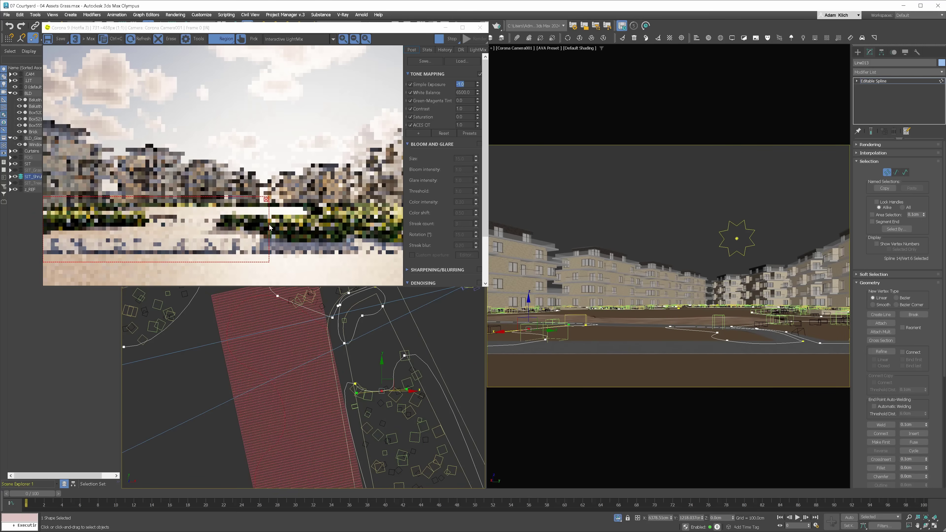
{"action": "left_click_drag", "start_coordinate": [269, 227], "coordinate": [404, 228]}
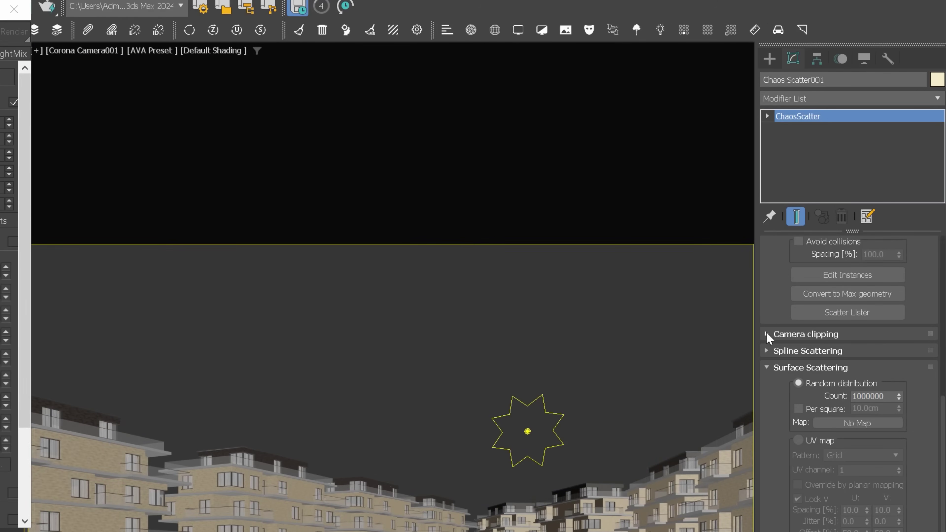
Enable camera clipping on the shrub scatter for the active render camera, and set its random distribution count to 300000.
{"action": "left_click", "coordinate": [766, 334]}
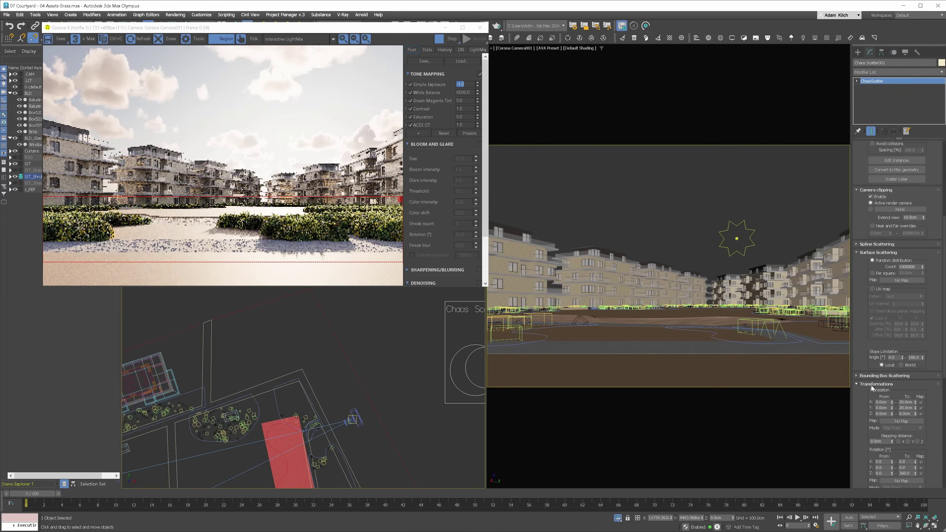
{"action": "left_click", "coordinate": [872, 384]}
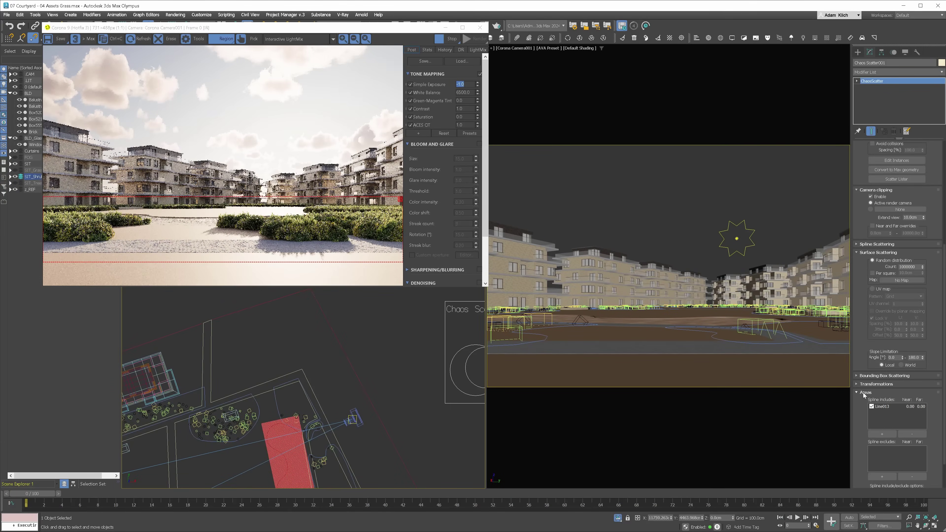
{"action": "left_click", "coordinate": [865, 393]}
{"action": "double_click", "coordinate": [897, 350]}
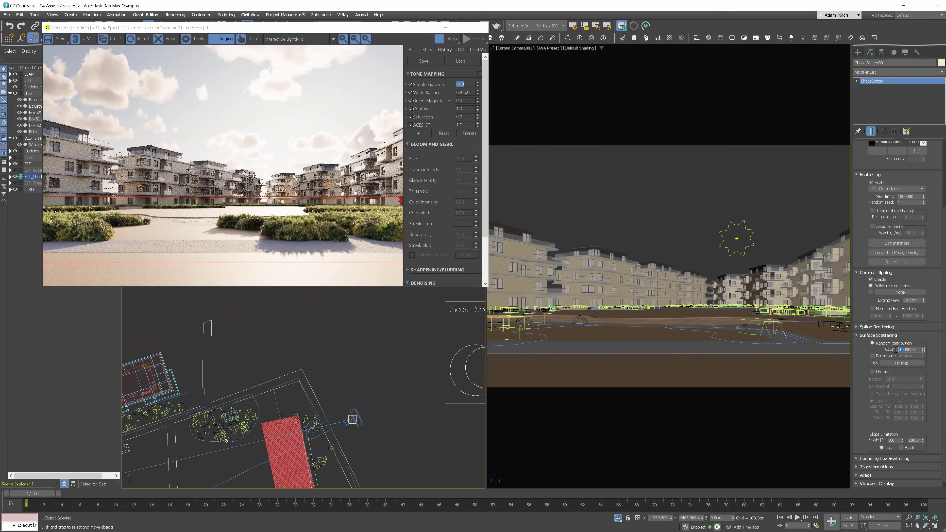
{"action": "type", "text": "300000"}
{"action": "key", "text": "Return"}
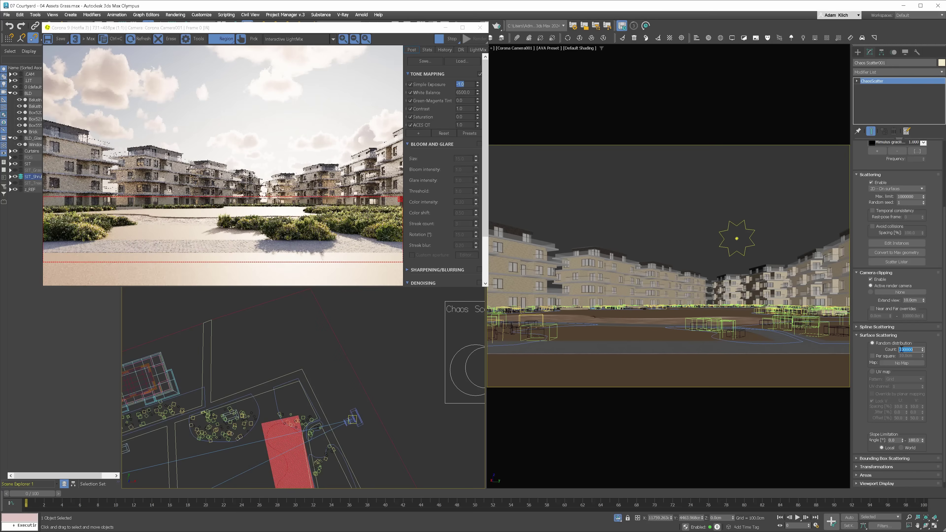
Set the shrub scatter's uniform scale range to 50–70 percent.
{"action": "left_click", "coordinate": [873, 467]}
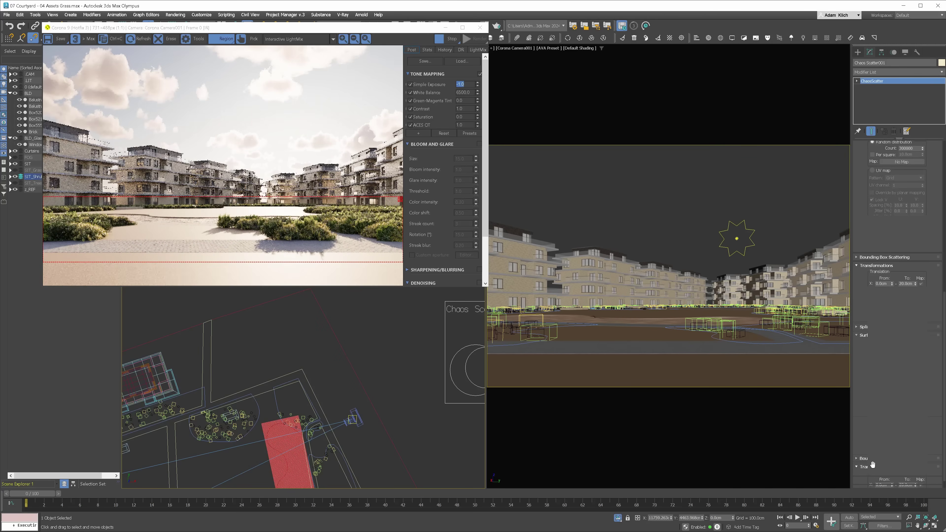
{"action": "type", "text": "50"}
{"action": "key", "text": "Tab"}
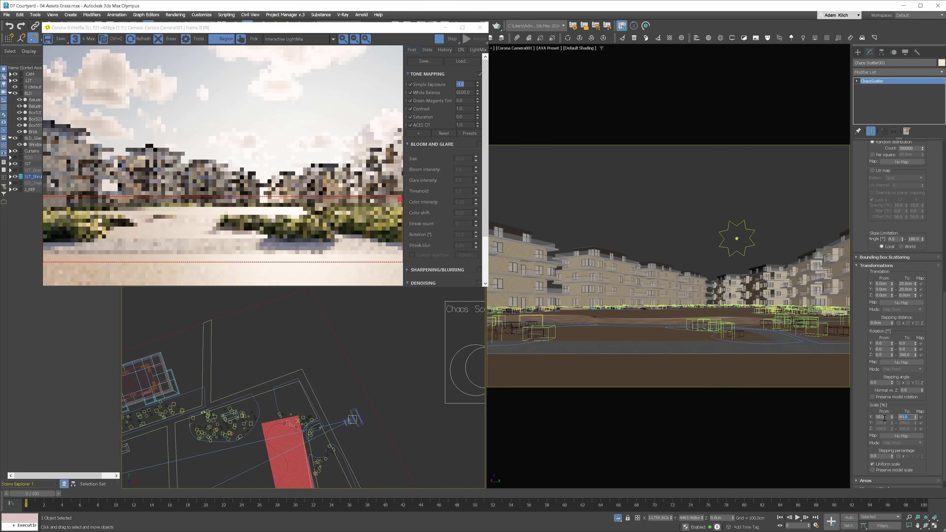
{"action": "type", "text": "70"}
{"action": "key", "text": "Return"}
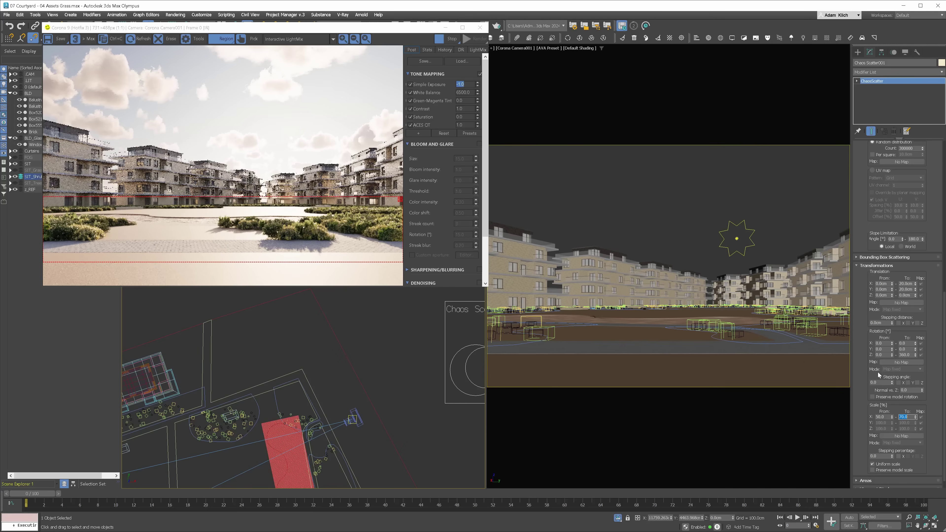
{"action": "left_click", "coordinate": [901, 148]}
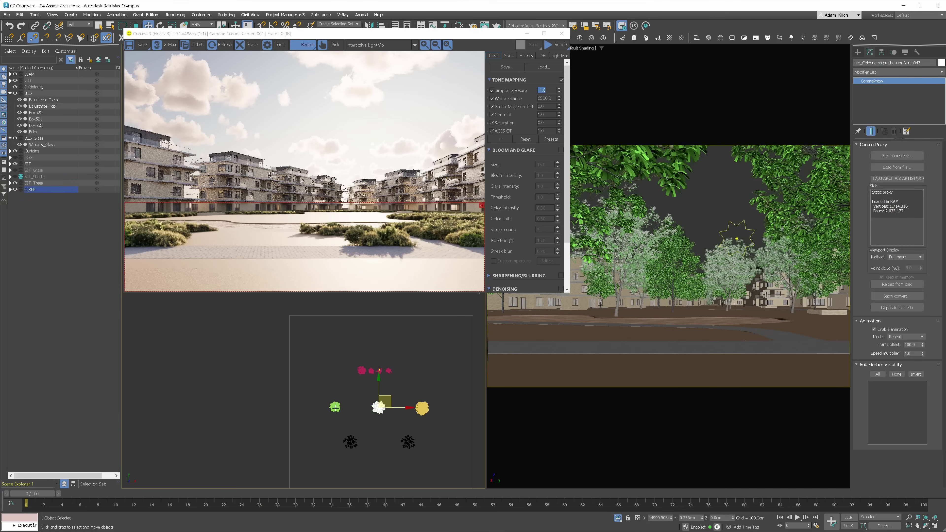
Copy the shrub models beside the originals and export the copies as separate Corona proxies with full-mesh viewport display.
{"action": "left_click_drag", "start_coordinate": [404, 427], "coordinate": [183, 428], "text": "shift"}
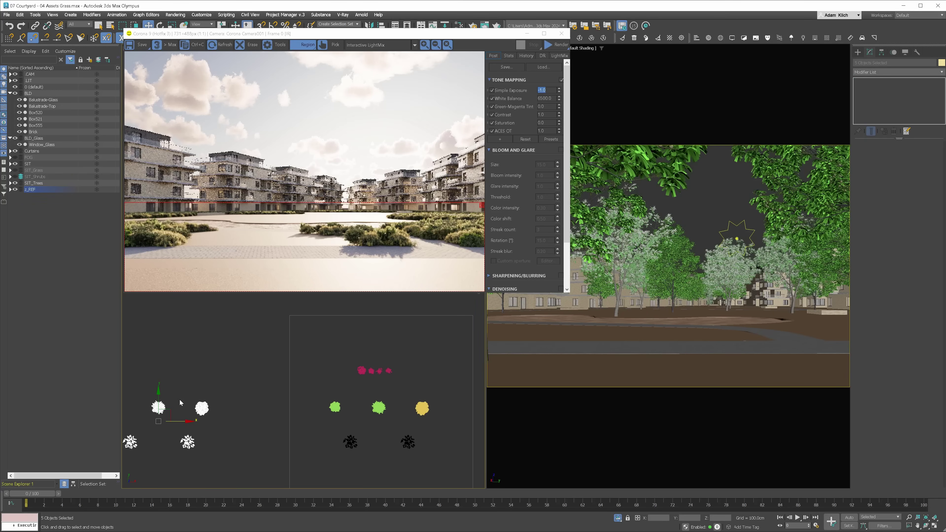
{"action": "right_click", "coordinate": [180, 402]}
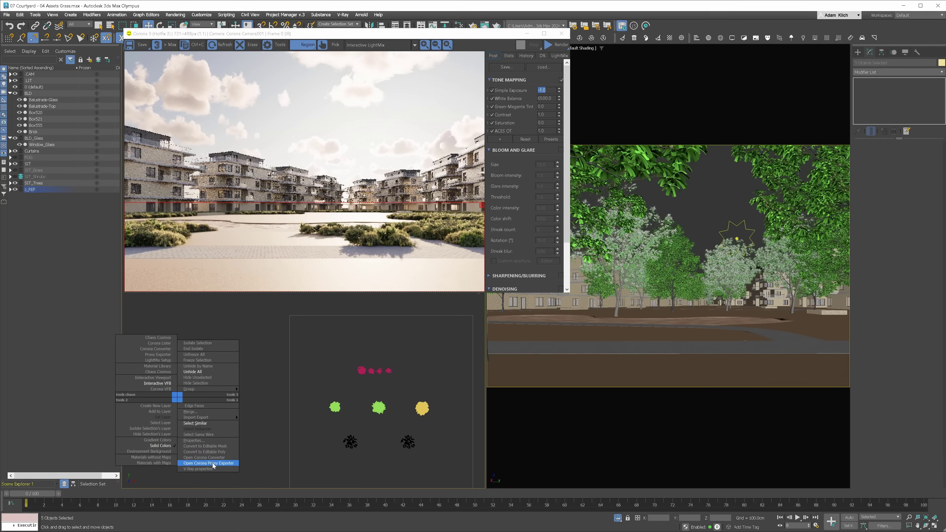
{"action": "left_click", "coordinate": [209, 463]}
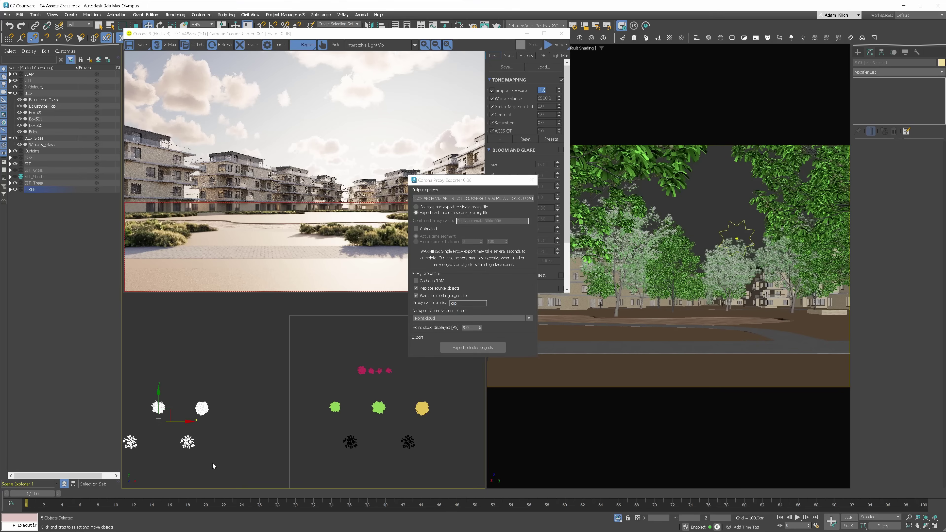
{"action": "left_click", "coordinate": [464, 320]}
{"action": "left_click", "coordinate": [441, 338]}
{"action": "left_click", "coordinate": [466, 347]}
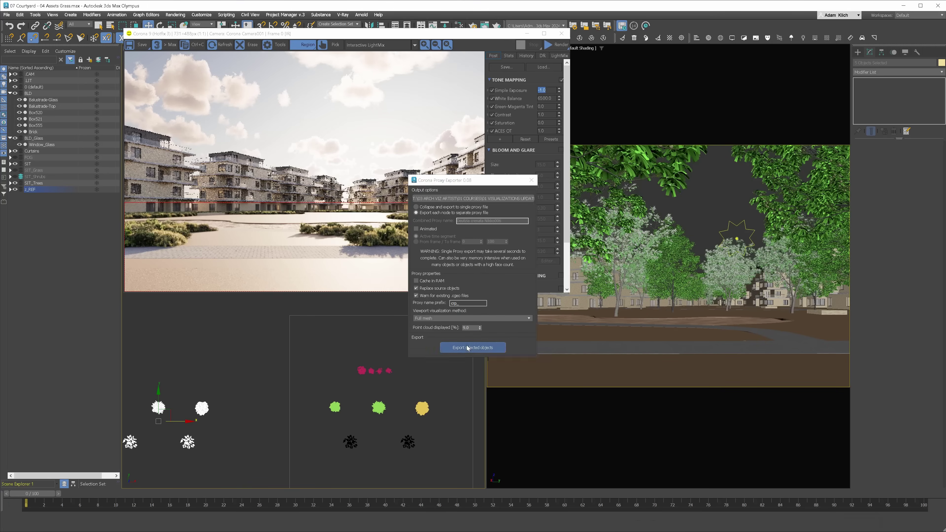
{"action": "left_click", "coordinate": [531, 180]}
Move the five exported shrub proxies from the asset area into the courtyard, just in front of the camera, and shade the plan viewport.
{"action": "scroll", "coordinate": [292, 355], "scroll_direction": "down", "scroll_amount": 5}
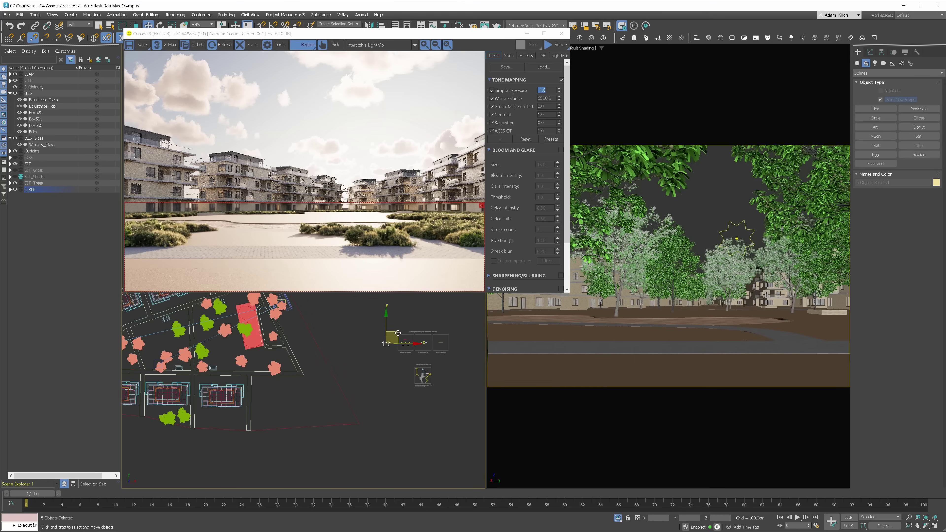
{"action": "scroll", "coordinate": [290, 330], "scroll_direction": "up", "scroll_amount": 9}
{"action": "mouse_move", "coordinate": [305, 353]}
{"action": "middle_mouse_down"}
{"action": "mouse_move", "coordinate": [327, 416]}
{"action": "mouse_move", "coordinate": [346, 421]}
{"action": "mouse_move", "coordinate": [301, 419]}
{"action": "middle_mouse_up"}
{"action": "scroll", "coordinate": [327, 416], "scroll_direction": "down", "scroll_amount": 4}
{"action": "key", "text": "F3"}
{"action": "left_click_drag", "start_coordinate": [301, 419], "coordinate": [380, 393]}
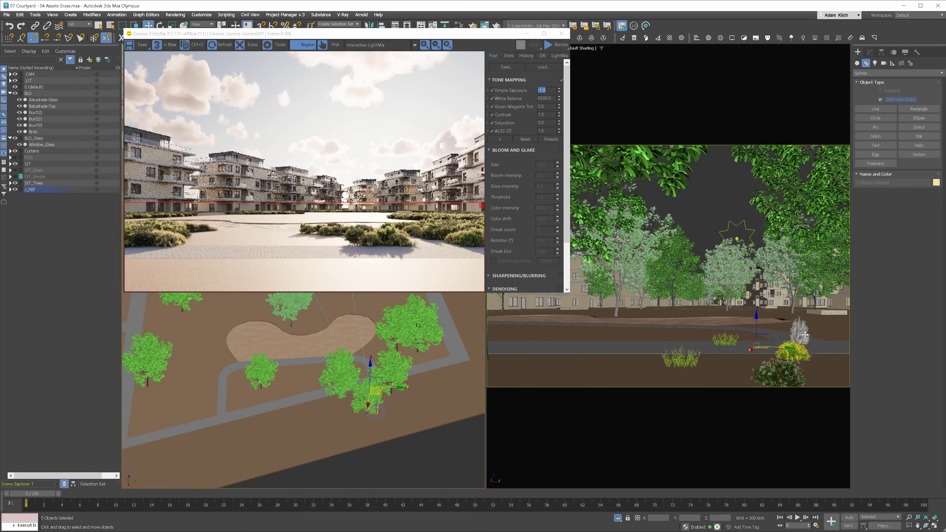
Place the tall Illicium shrub in the camera's foreground at the image's lower-left corner.
{"action": "left_click", "coordinate": [806, 349]}
{"action": "left_click_drag", "start_coordinate": [811, 347], "coordinate": [548, 394]}
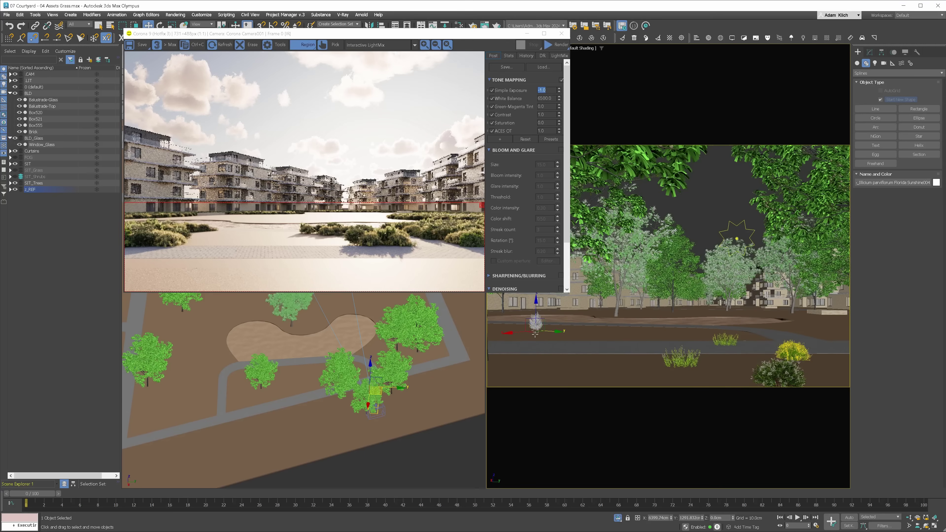
{"action": "left_click_drag", "start_coordinate": [533, 338], "coordinate": [499, 377]}
{"action": "scroll", "coordinate": [393, 371], "scroll_direction": "up", "scroll_amount": 5}
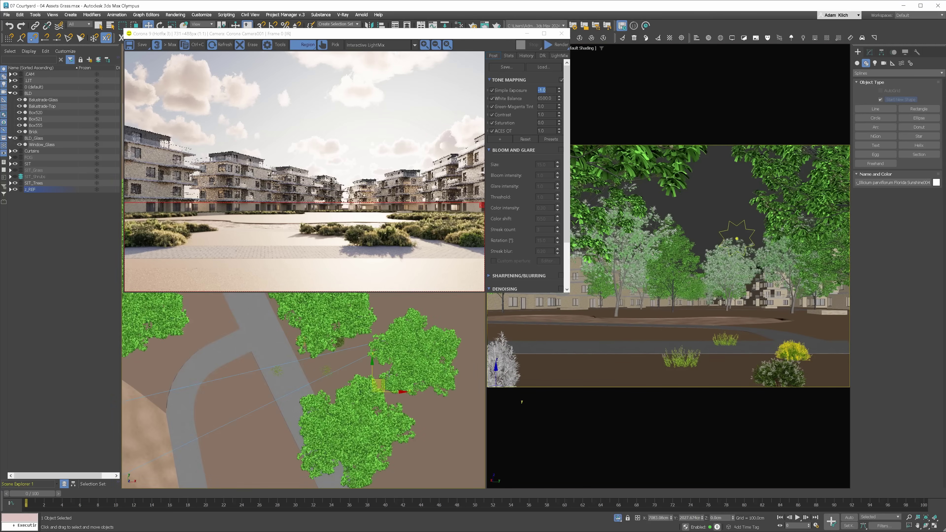
Copy the tall Illicium shrub to the right edge of the camera view, enlarge it slightly, and move the Deutzia shrub lower in the foreground.
{"action": "left_click_drag", "start_coordinate": [383, 380], "coordinate": [345, 321], "text": "shift"}
{"action": "key", "text": "Return"}
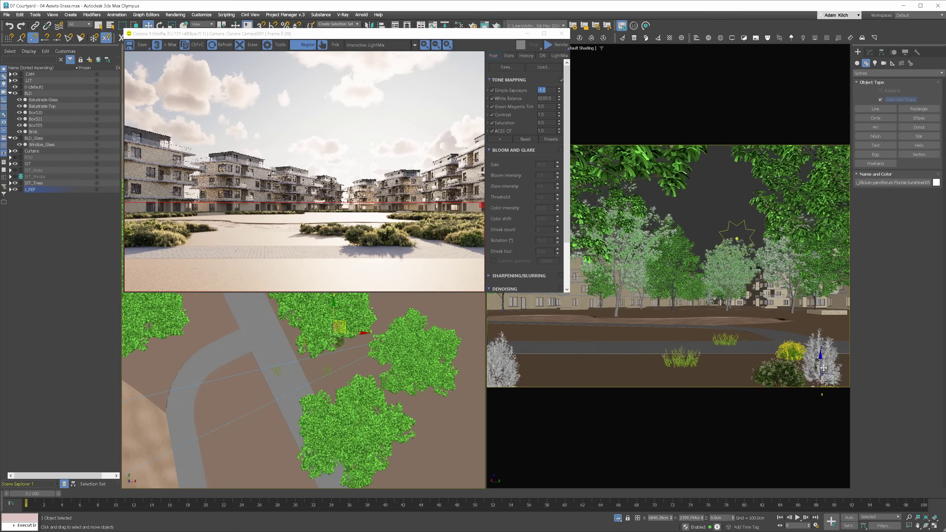
{"action": "key", "text": "r"}
{"action": "left_click_drag", "start_coordinate": [826, 380], "coordinate": [822, 364]}
{"action": "key", "text": "e"}
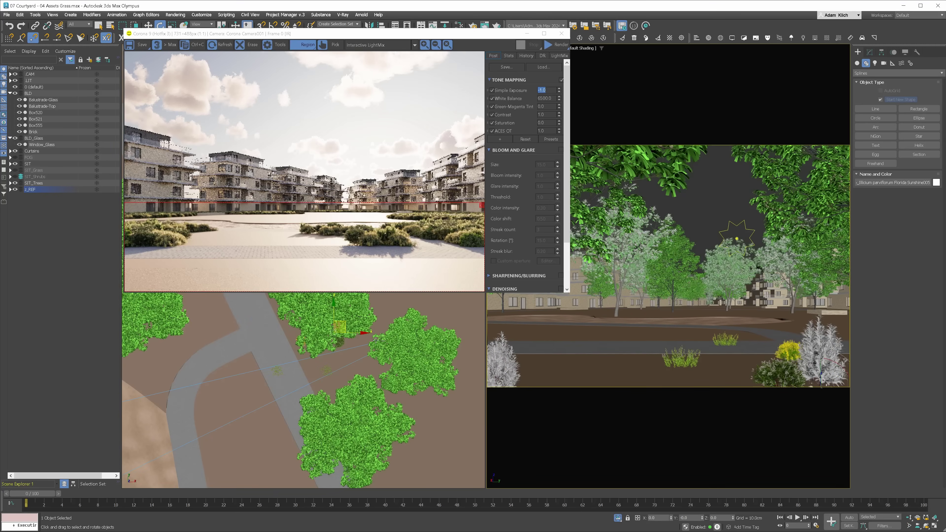
{"action": "scroll", "coordinate": [357, 339], "scroll_direction": "up", "scroll_amount": 3}
{"action": "key", "text": "w"}
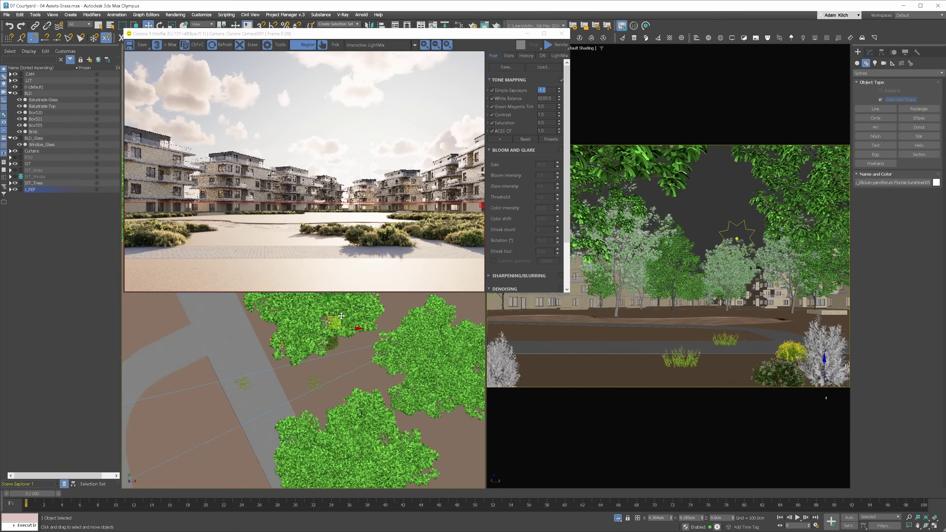
{"action": "left_click_drag", "start_coordinate": [341, 315], "coordinate": [366, 330]}
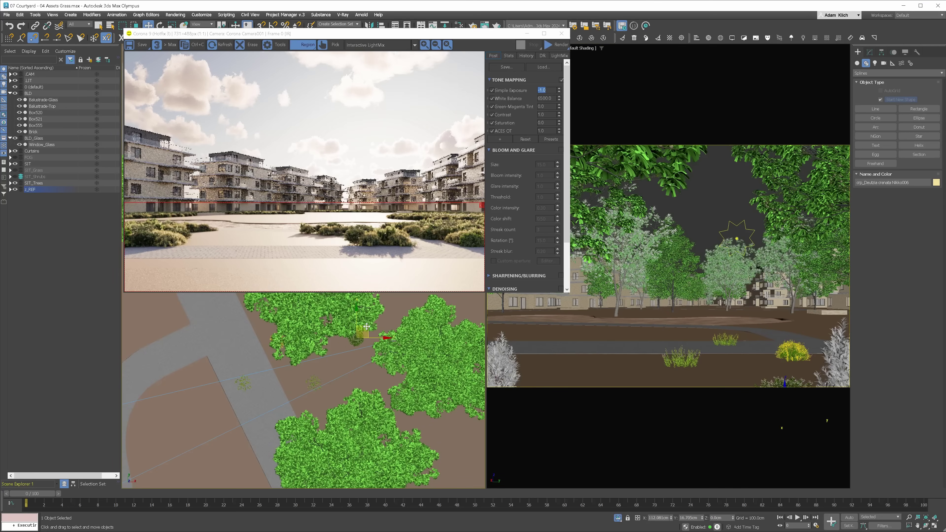
Spread the yellow shrub and the two Mimulus plants along the lower edge of the camera image and run the interactive render.
{"action": "left_click_drag", "start_coordinate": [793, 358], "coordinate": [543, 408]}
{"action": "left_click_drag", "start_coordinate": [681, 358], "coordinate": [592, 383]}
{"action": "left_click_drag", "start_coordinate": [724, 340], "coordinate": [735, 377]}
{"action": "middle_click", "coordinate": [372, 321]}
{"action": "left_click", "coordinate": [555, 55]}
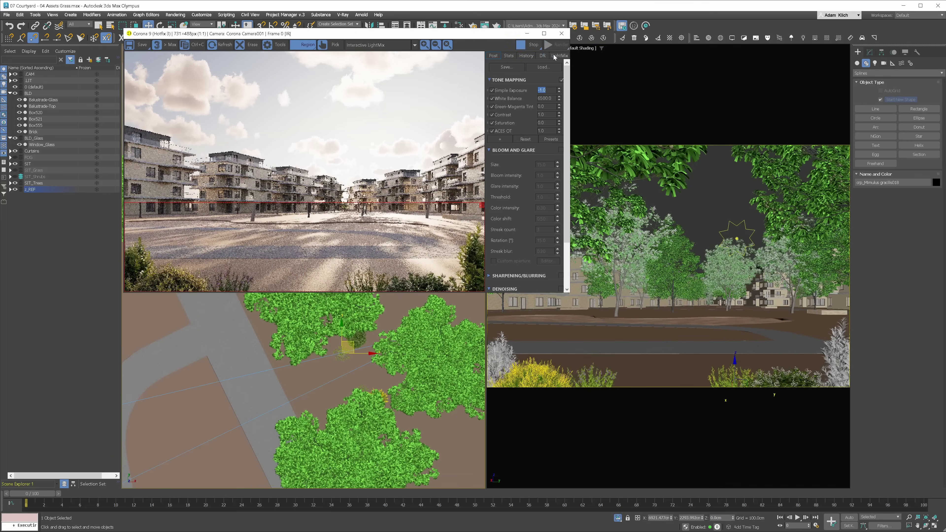
Copy a Mimulus plant beside the one near the yellow shrub, varying its rotation, scale and position to thicken the foreground.
{"action": "mouse_move", "coordinate": [321, 346]}
{"action": "left_mouse_down", "text": "shift"}
{"action": "mouse_move", "coordinate": [364, 383]}
{"action": "mouse_move", "coordinate": [368, 376]}
{"action": "left_mouse_up", "text": "shift"}
{"action": "left_click", "coordinate": [474, 303]}
{"action": "key", "text": "e"}
{"action": "scroll", "coordinate": [398, 400], "scroll_direction": "up", "scroll_amount": 2}
{"action": "scroll", "coordinate": [406, 382], "scroll_direction": "up", "scroll_amount": 2}
{"action": "key", "text": "r"}
{"action": "key", "text": "w"}
{"action": "mouse_move", "coordinate": [622, 382]}
{"action": "left_mouse_down"}
{"action": "mouse_move", "coordinate": [622, 374]}
{"action": "mouse_move", "coordinate": [603, 394]}
{"action": "left_mouse_up"}
{"action": "left_click", "coordinate": [603, 390]}
Copy the right-hand Illicium shrub to just behind the yellow shrub, and rotate and scale down the copy.
{"action": "left_click", "coordinate": [832, 354]}
{"action": "scroll", "coordinate": [324, 365], "scroll_direction": "down", "scroll_amount": 6}
{"action": "left_click_drag", "start_coordinate": [329, 335], "coordinate": [337, 383], "text": "shift"}
{"action": "key", "text": "r"}
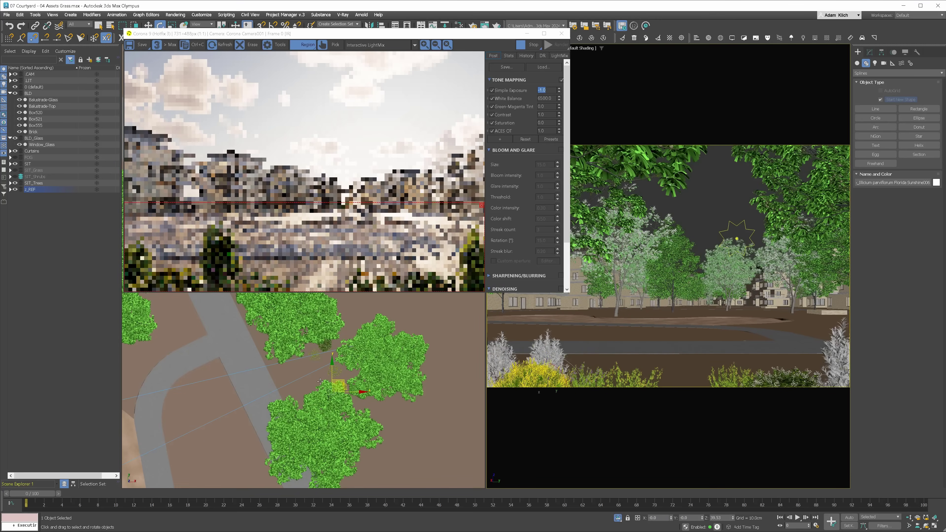
{"action": "key", "text": "r"}
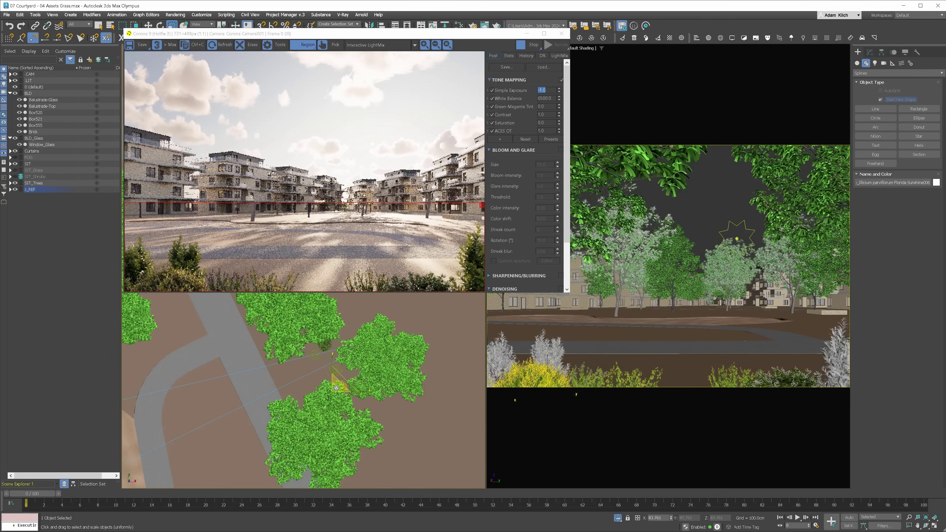
{"action": "left_click_drag", "start_coordinate": [336, 387], "coordinate": [336, 390]}
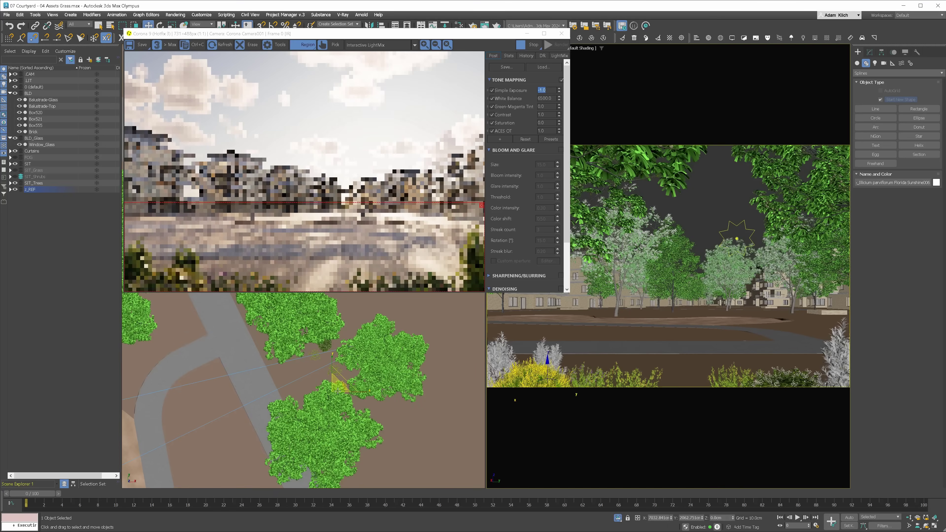
Copy the Illicium shrub into the middle of the camera's foreground and adjust its position in plan.
{"action": "key", "text": "w"}
{"action": "left_click_drag", "start_coordinate": [837, 352], "coordinate": [682, 353], "text": "shift"}
{"action": "left_click", "coordinate": [480, 302]}
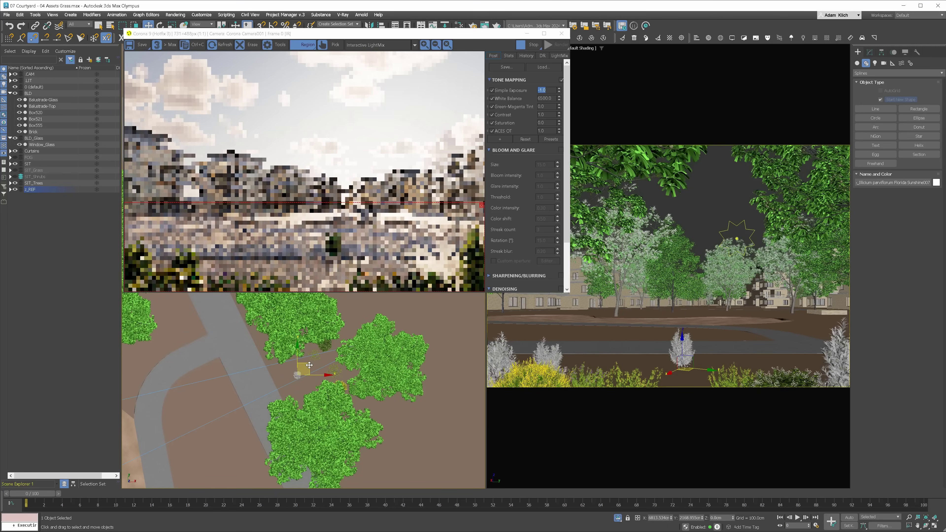
{"action": "mouse_move", "coordinate": [305, 368]}
{"action": "left_mouse_down"}
{"action": "mouse_move", "coordinate": [338, 350]}
{"action": "mouse_move", "coordinate": [283, 380]}
{"action": "mouse_move", "coordinate": [326, 356]}
{"action": "mouse_move", "coordinate": [231, 329]}
{"action": "mouse_move", "coordinate": [292, 316]}
{"action": "left_mouse_up"}
Add more Mimulus copies around the central Illicium shrub to fill the gaps along the image's lower edge.
{"action": "scroll", "coordinate": [359, 363], "scroll_direction": "up", "scroll_amount": 2}
{"action": "key", "text": "w"}
{"action": "left_click", "coordinate": [473, 301]}
{"action": "left_click", "coordinate": [474, 302]}
{"action": "key", "text": "w"}
{"action": "key", "text": "Return"}
{"action": "scroll", "coordinate": [231, 329], "scroll_direction": "up", "scroll_amount": 2}
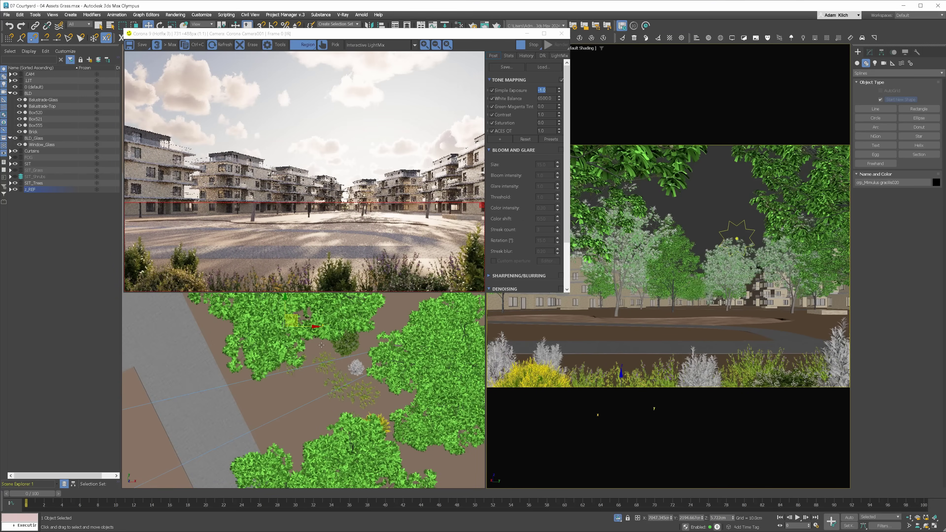
Move another Mimulus copy into the foreground gap right next to the yellow shrub.
{"action": "scroll", "coordinate": [287, 315], "scroll_direction": "up", "scroll_amount": 2}
{"action": "left_click", "coordinate": [359, 406]}
{"action": "scroll", "coordinate": [379, 389], "scroll_direction": "up", "scroll_amount": 2}
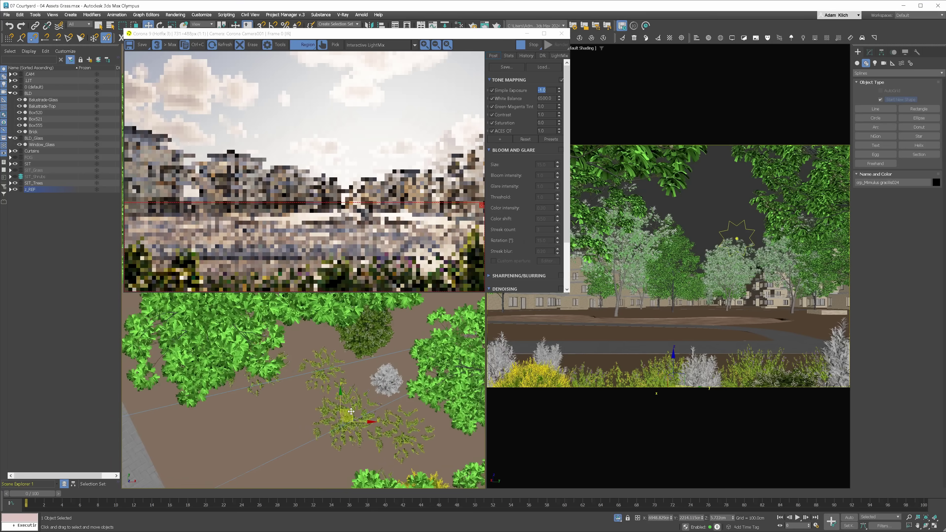
{"action": "left_click", "coordinate": [395, 483]}
{"action": "left_click_drag", "start_coordinate": [395, 483], "coordinate": [392, 476]}
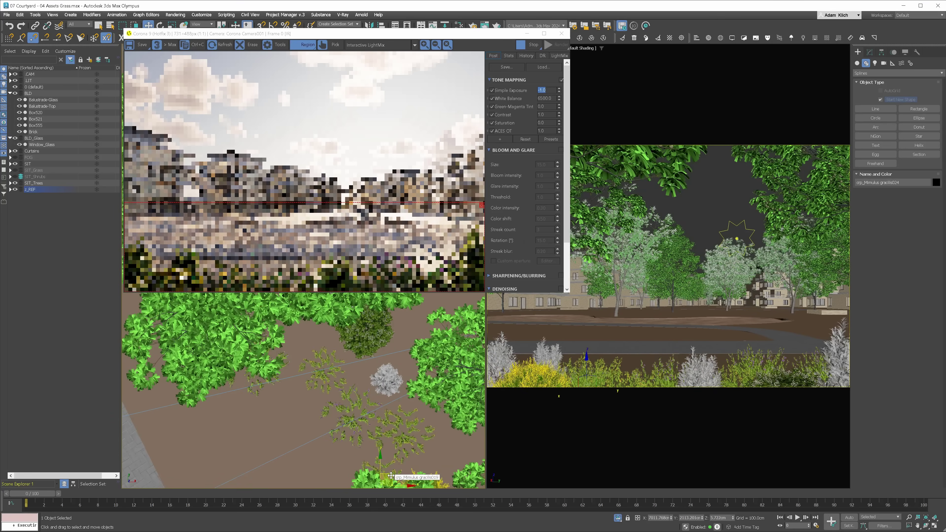
Copy the leftmost Illicium shrub to beside the one behind the yellow shrub, varying the copy's scale and rotation.
{"action": "scroll", "coordinate": [355, 354], "scroll_direction": "down", "scroll_amount": 3}
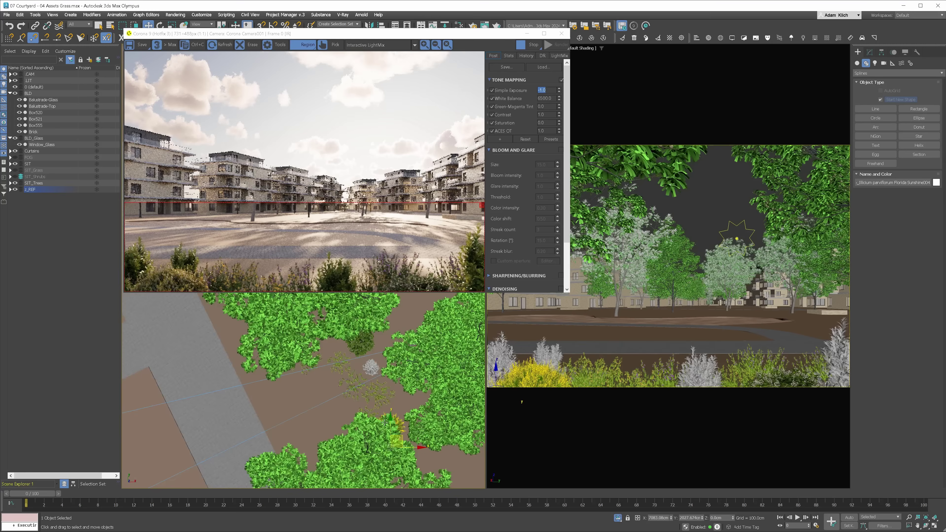
{"action": "left_click", "coordinate": [397, 432]}
{"action": "left_click_drag", "start_coordinate": [397, 433], "coordinate": [344, 456]}
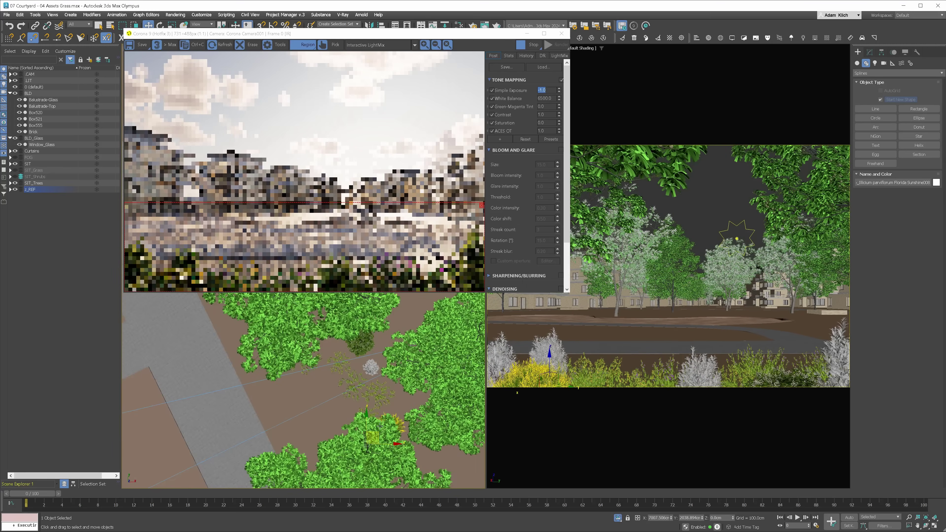
{"action": "scroll", "coordinate": [344, 455], "scroll_direction": "up", "scroll_amount": 2}
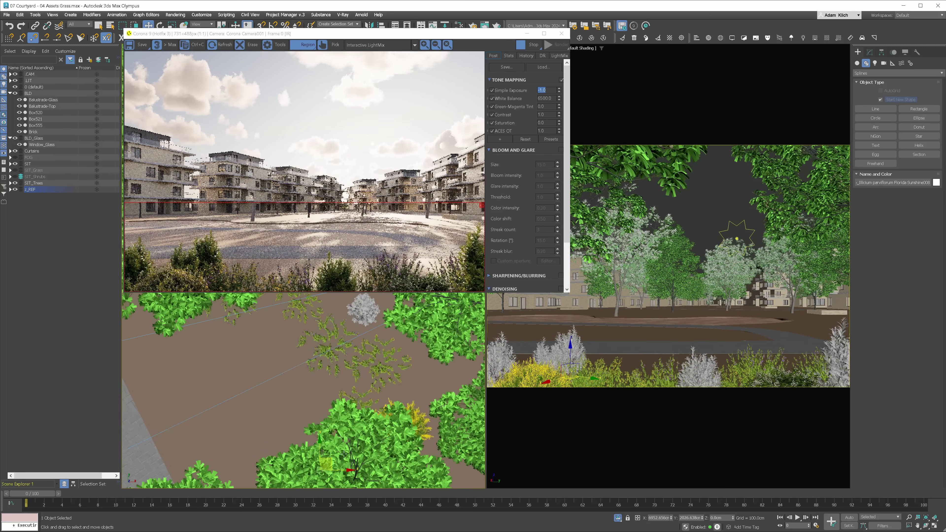
{"action": "key", "text": "r"}
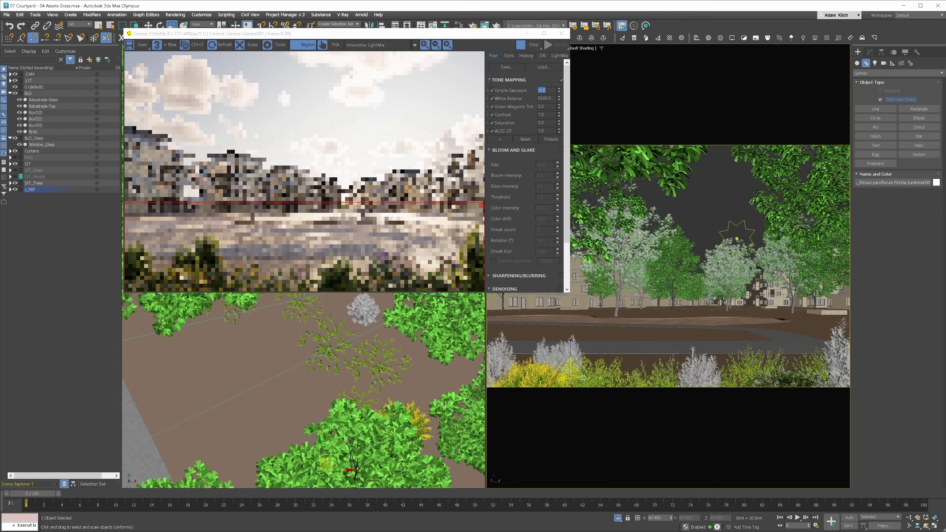
{"action": "key", "text": "e"}
{"action": "left_click", "coordinate": [585, 378]}
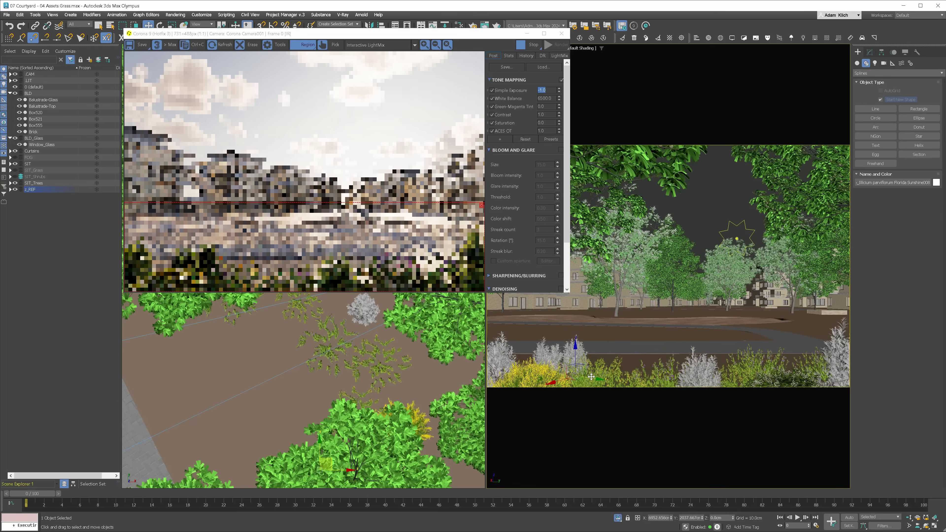